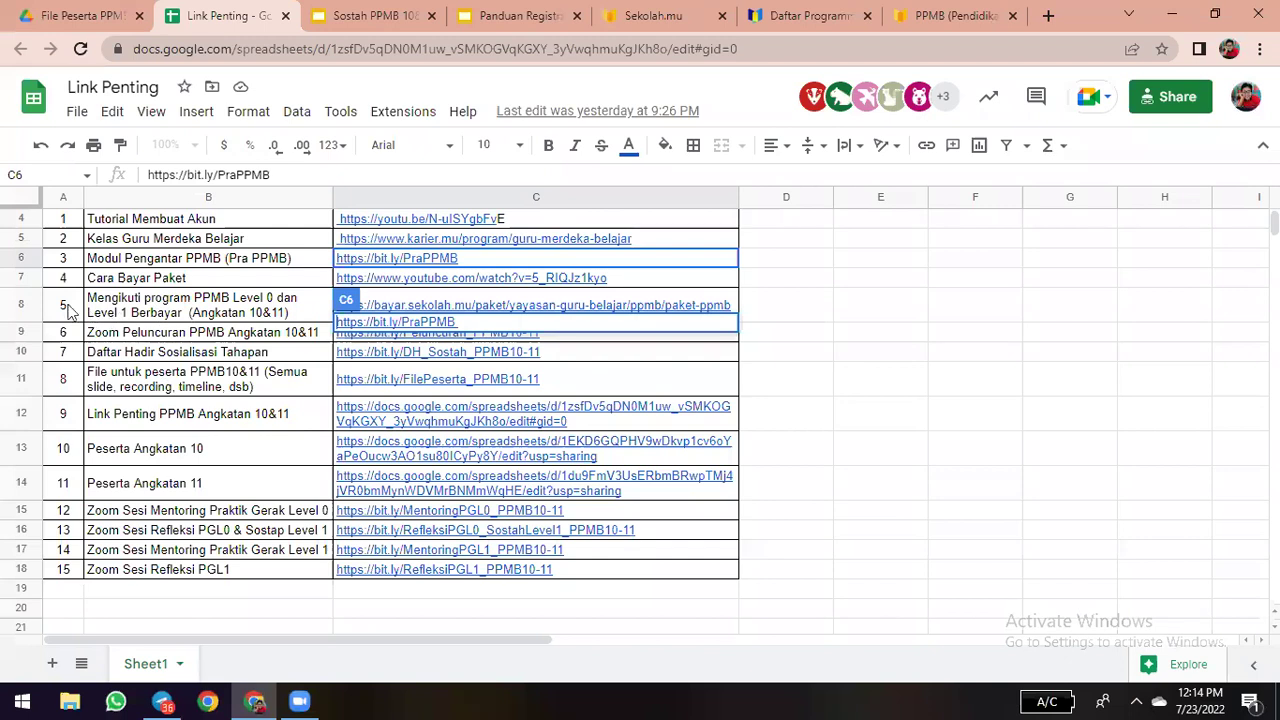
- Open cell C8's package link, the Sekolah.mu PPMB Angkatan 7 page, in a new tab
scroll(72, 312, up, 1)
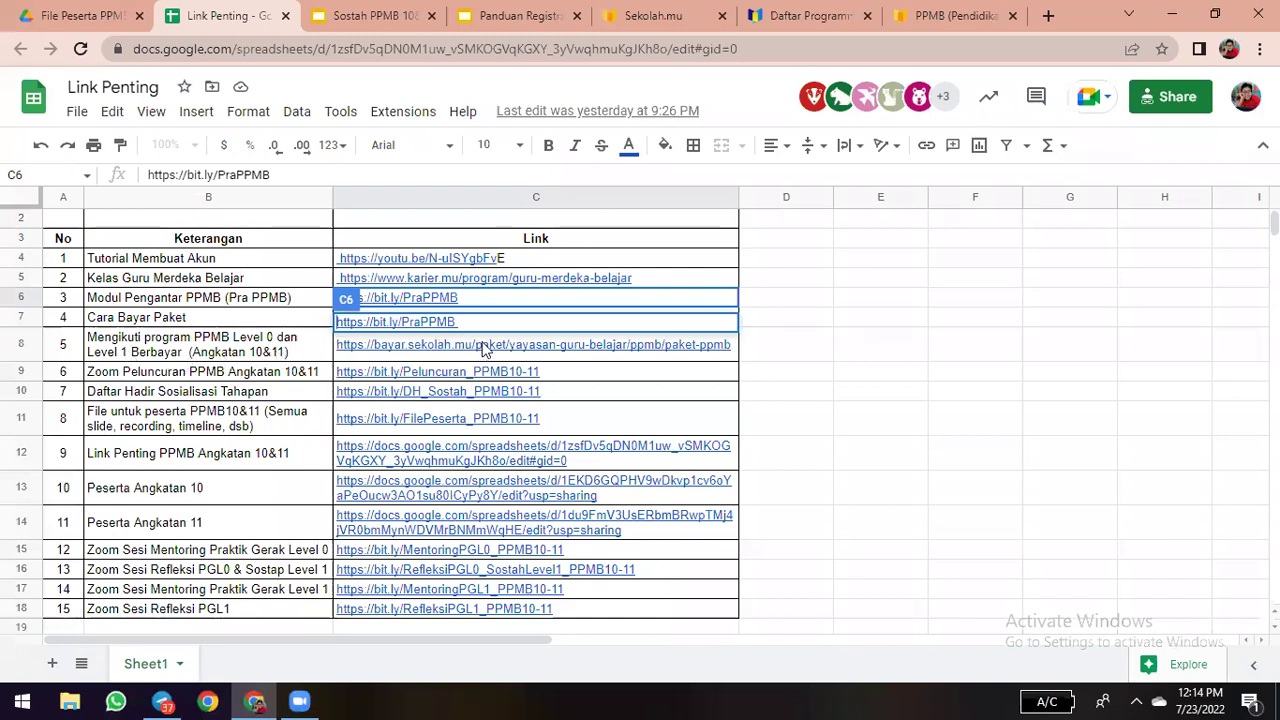
click(476, 388)
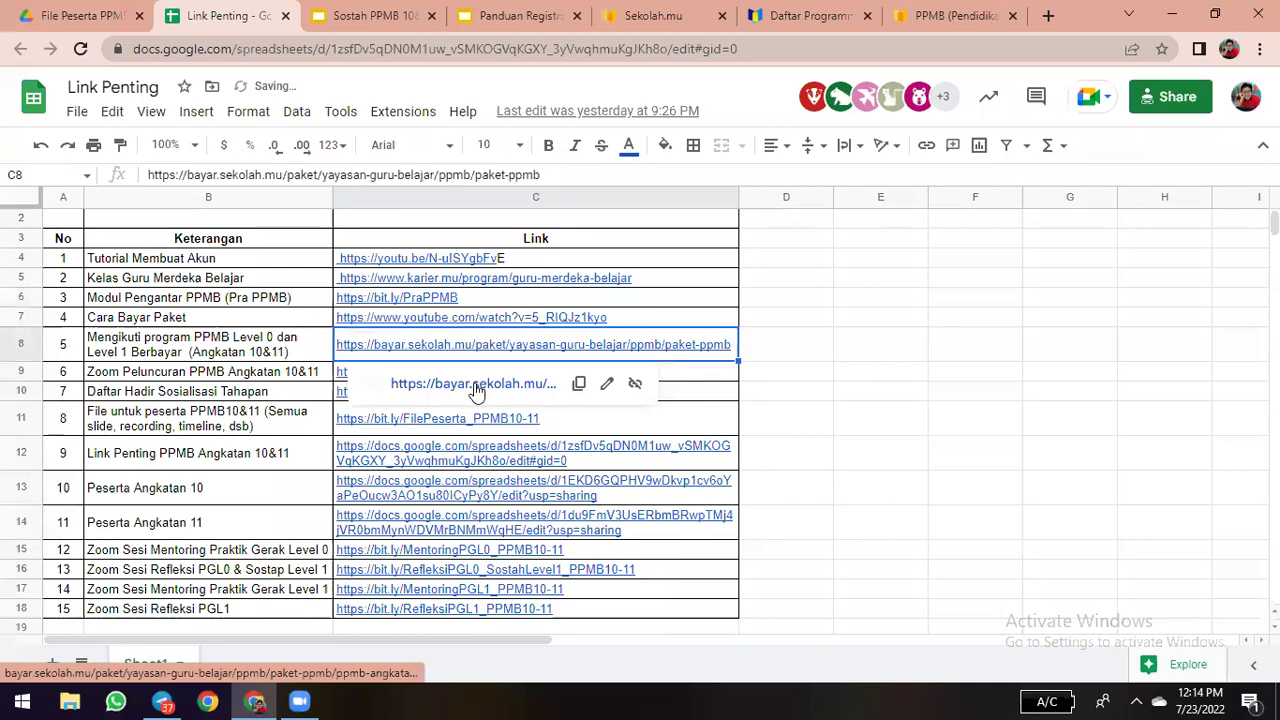
click(476, 385)
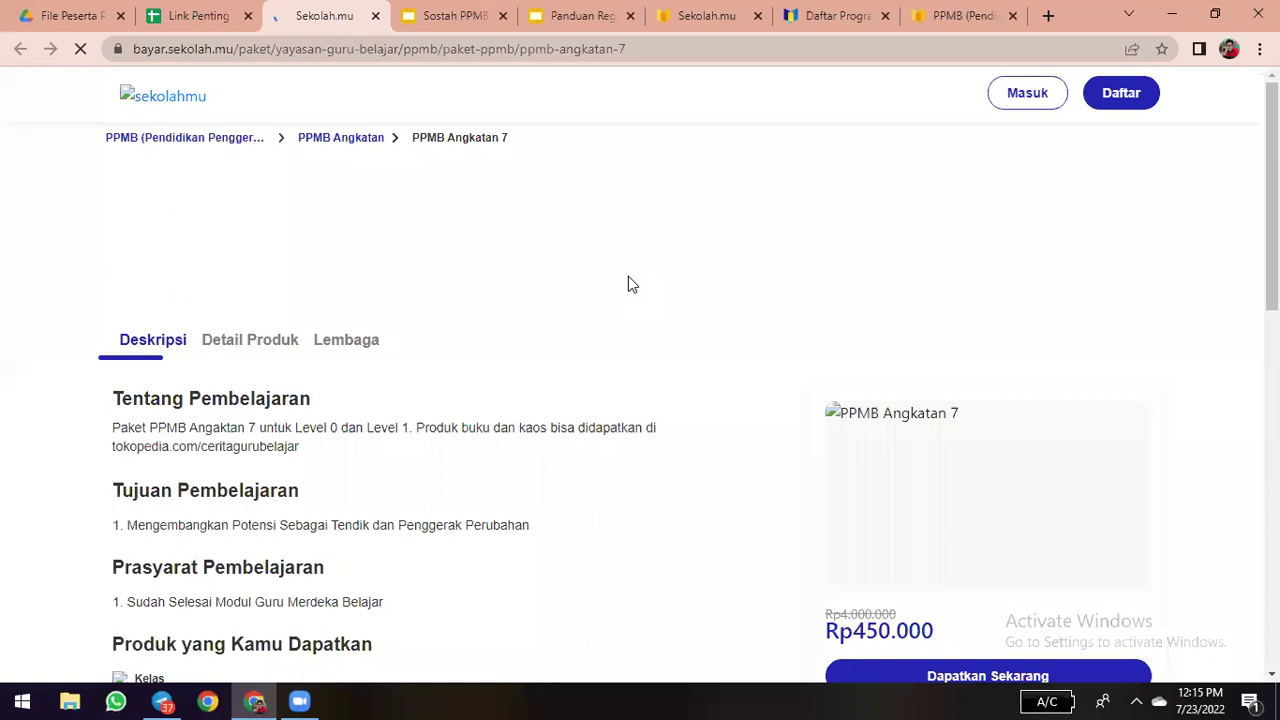
- Review the PPMB Angkatan 7 package page (Rp450.000), then return to the Link Penting spreadsheet
scroll(630, 284, down, 10)
scroll(394, 200, up, 10)
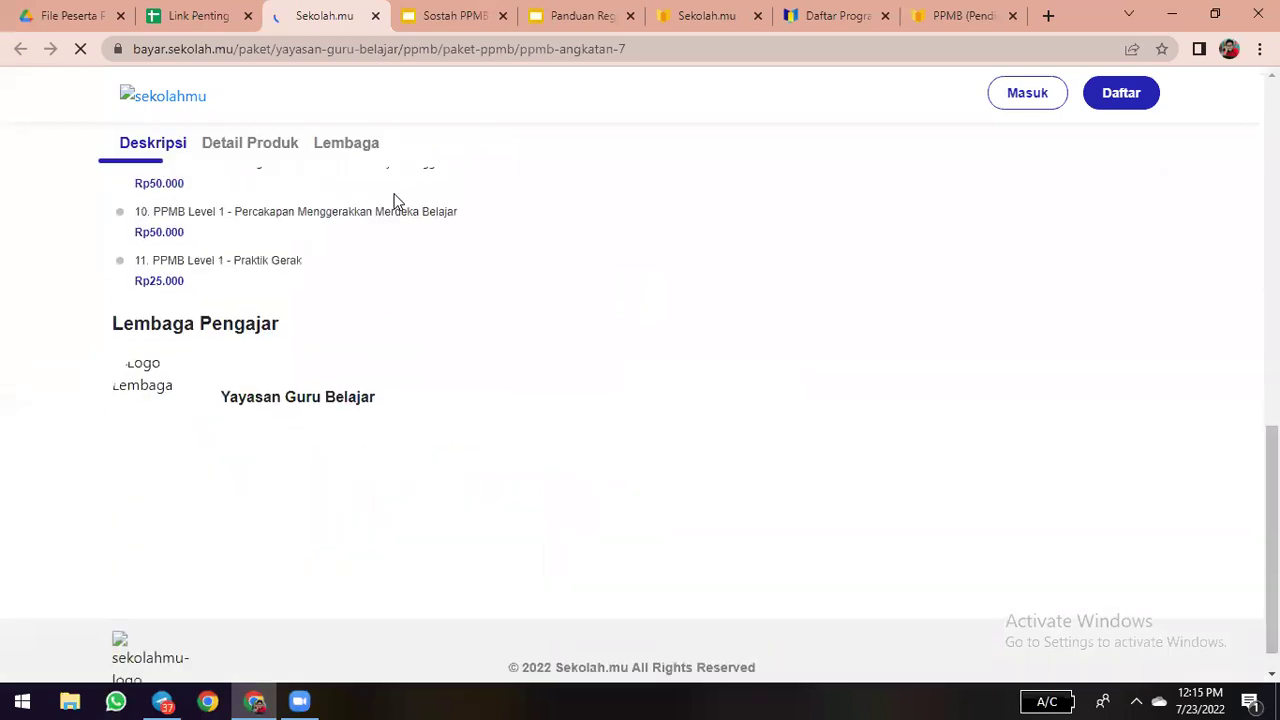
key(ctrl+shift+Tab)
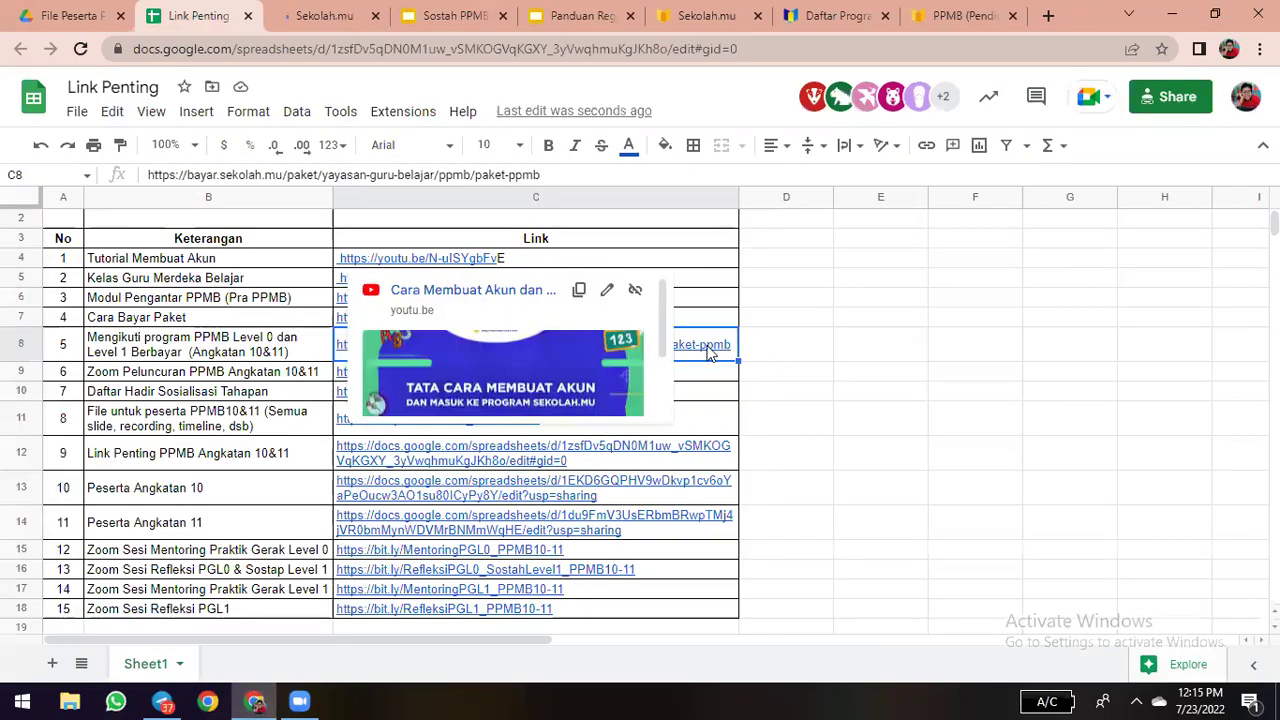
mouse_move(708, 352)
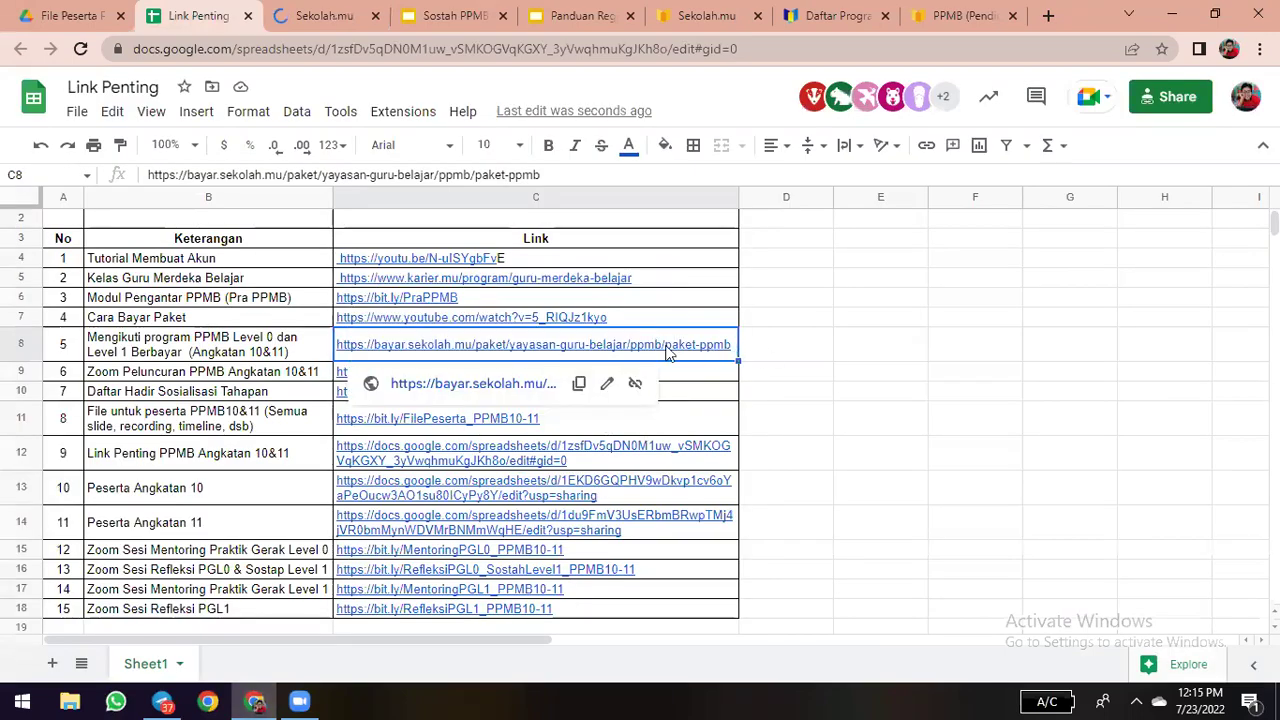
double_click(670, 350)
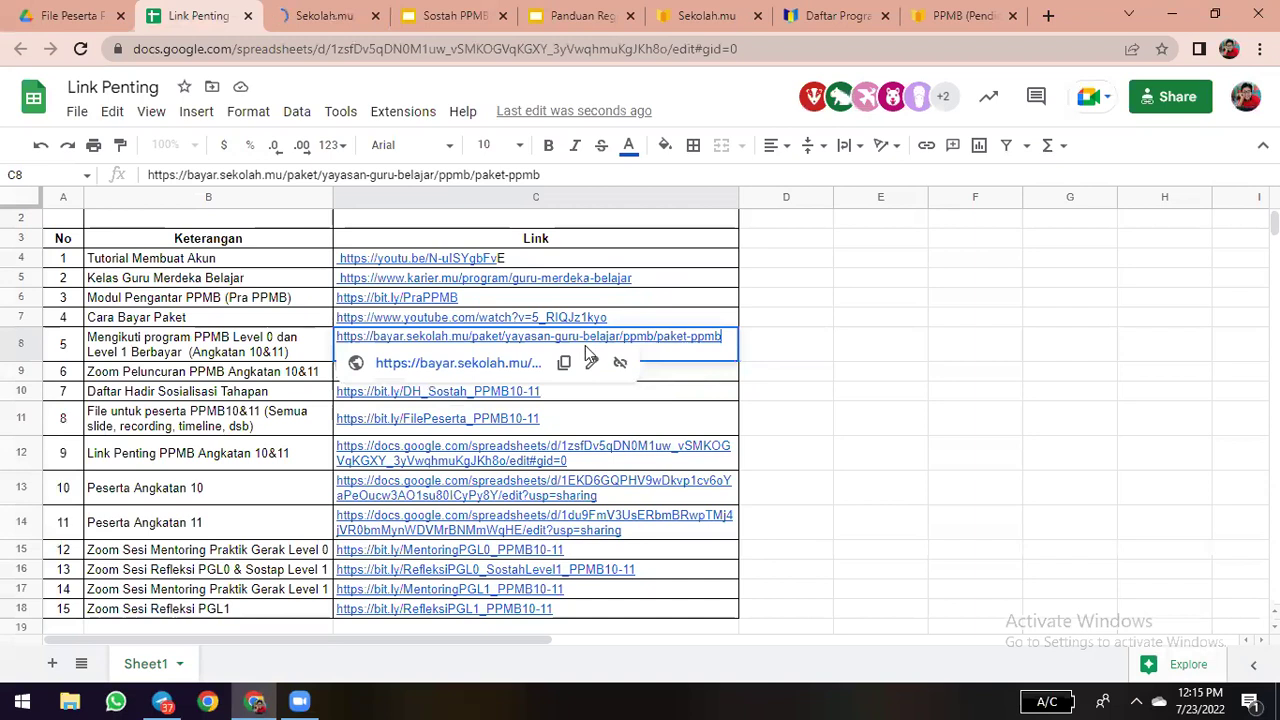
triple_click(487, 338)
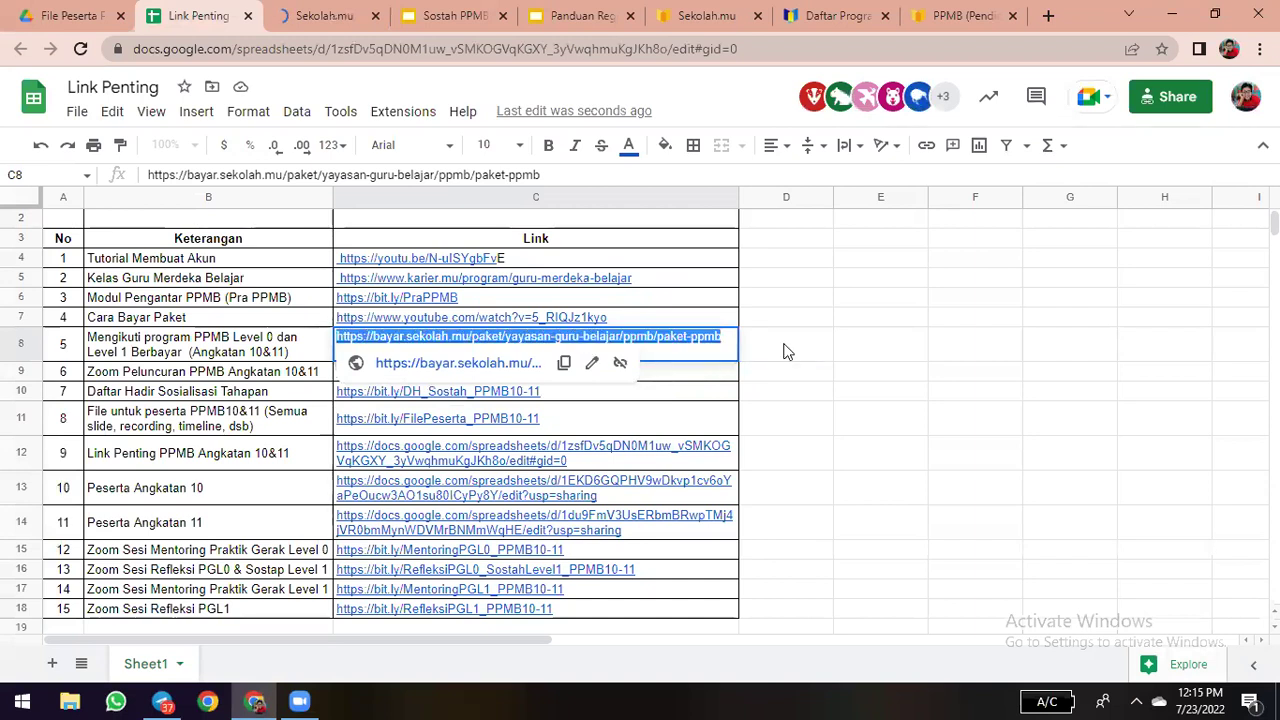
key(Tab)
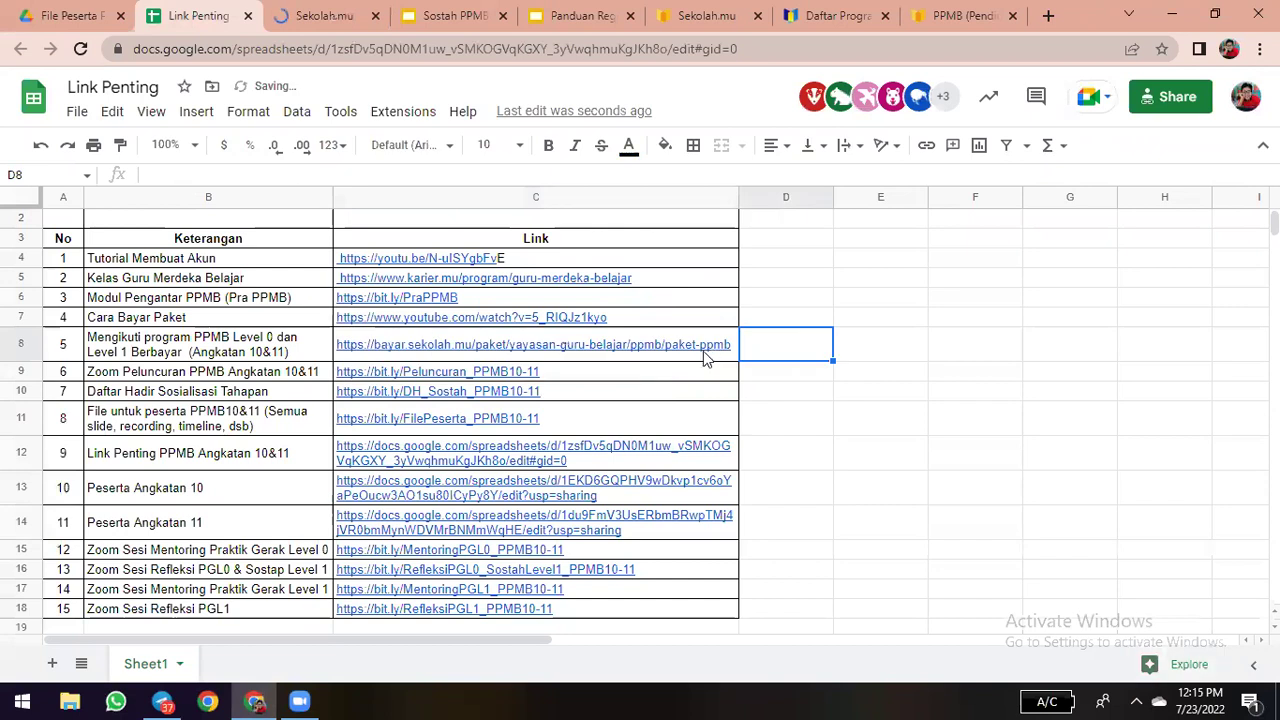
click(626, 352)
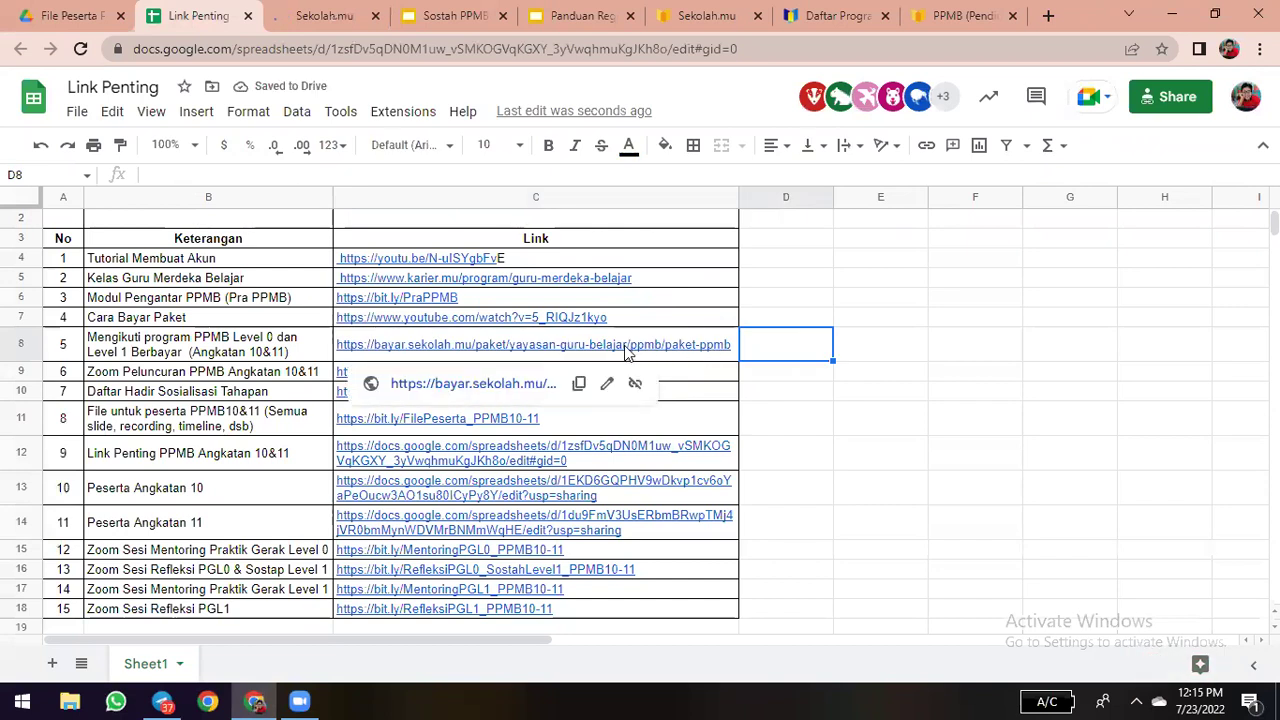
click(830, 344)
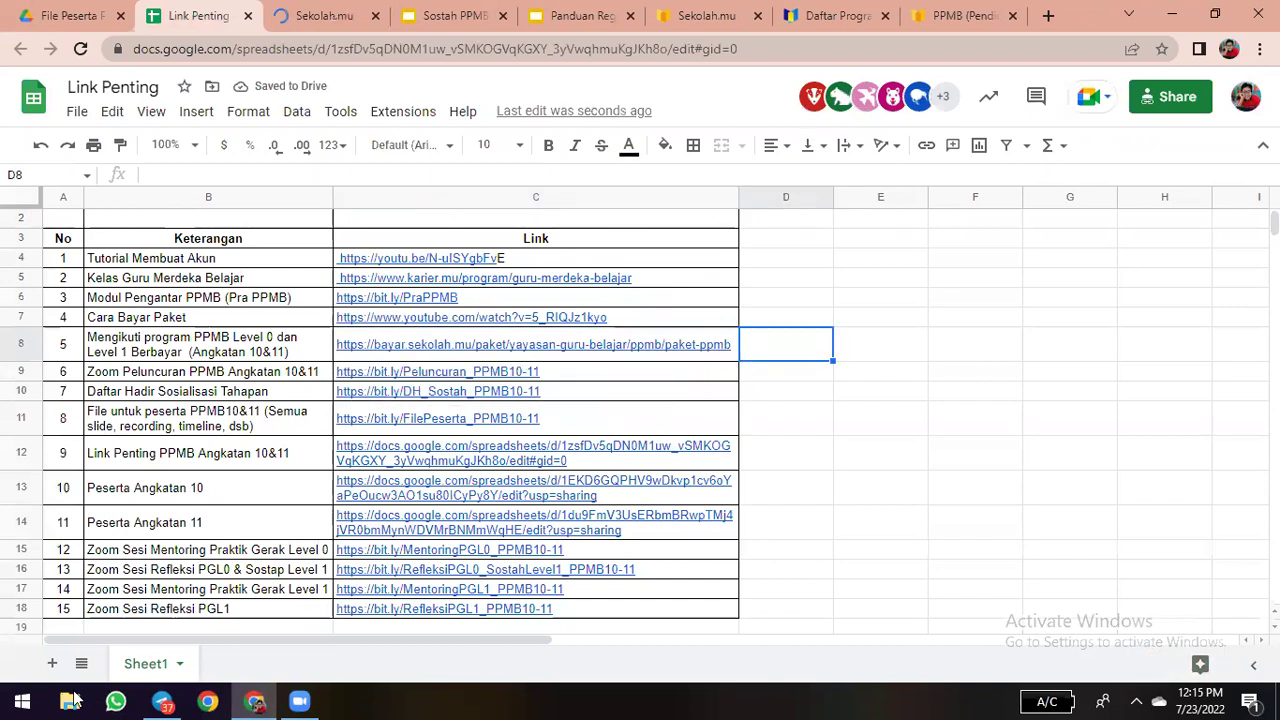
- Copy the paket-ppmb link from the July 21 PPMB 10&11 Telegram post, then return to the spreadsheet
click(166, 700)
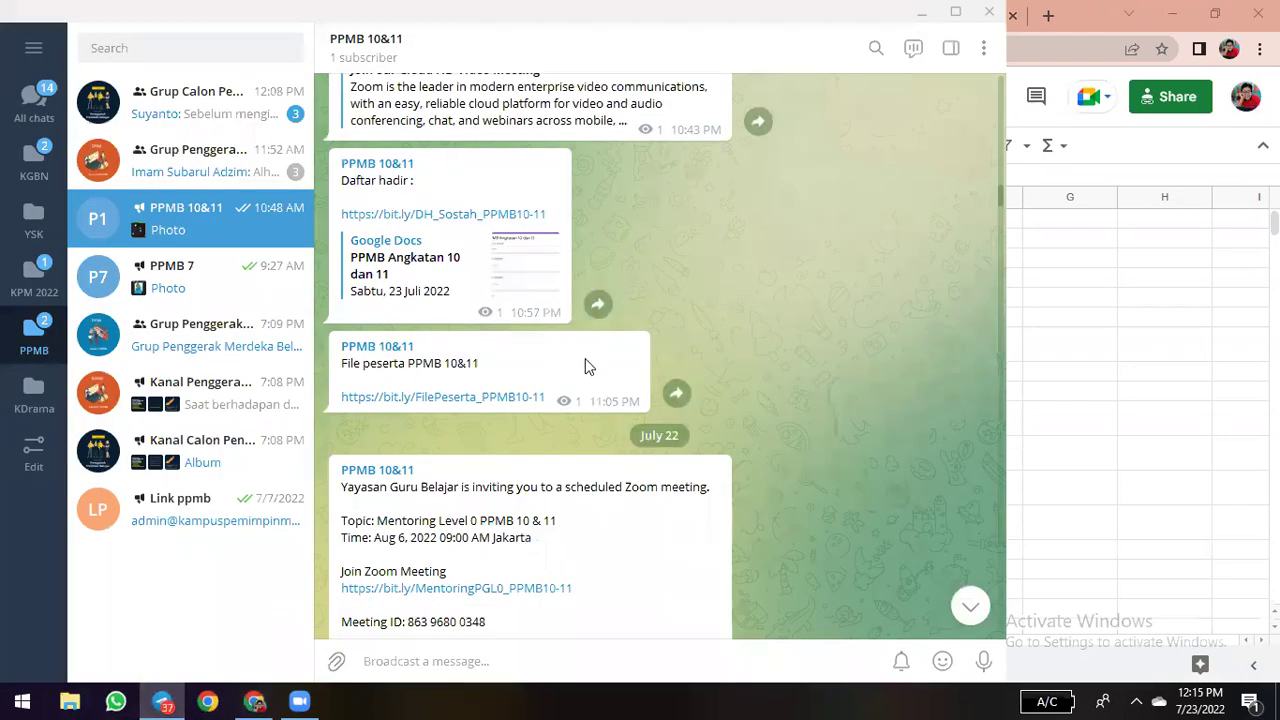
scroll(573, 337, up, 5)
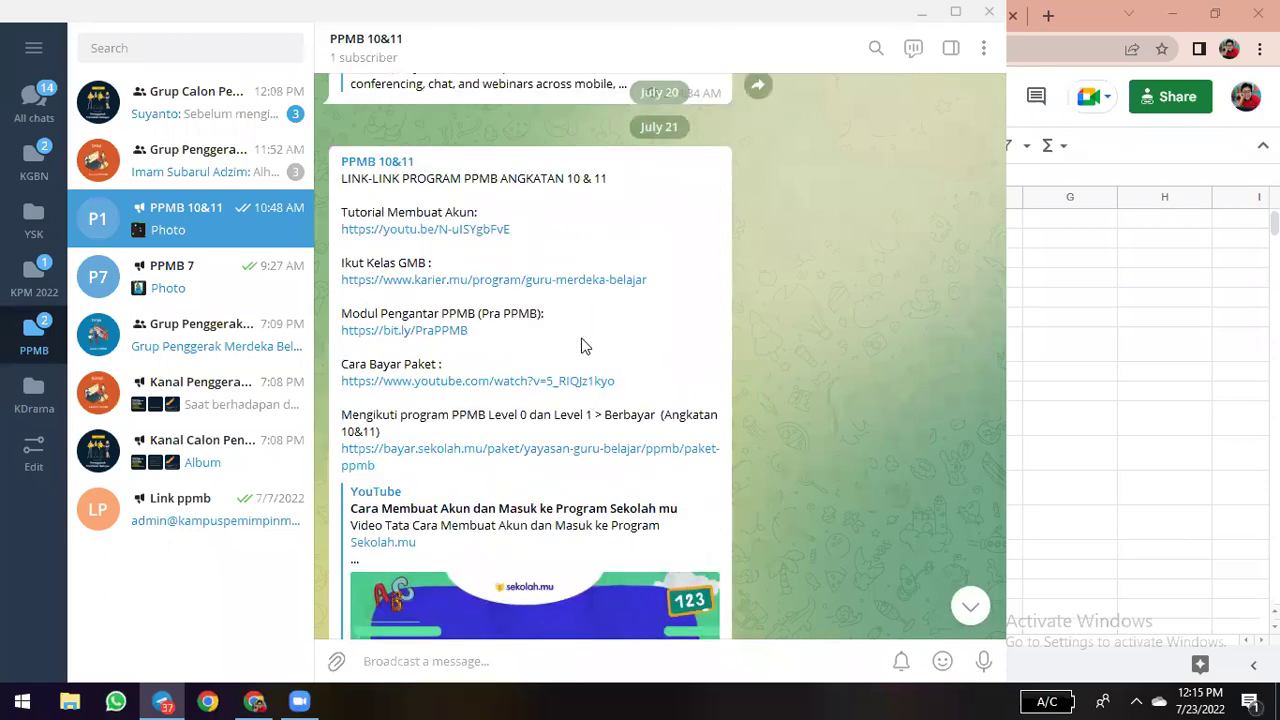
right_click(438, 452)
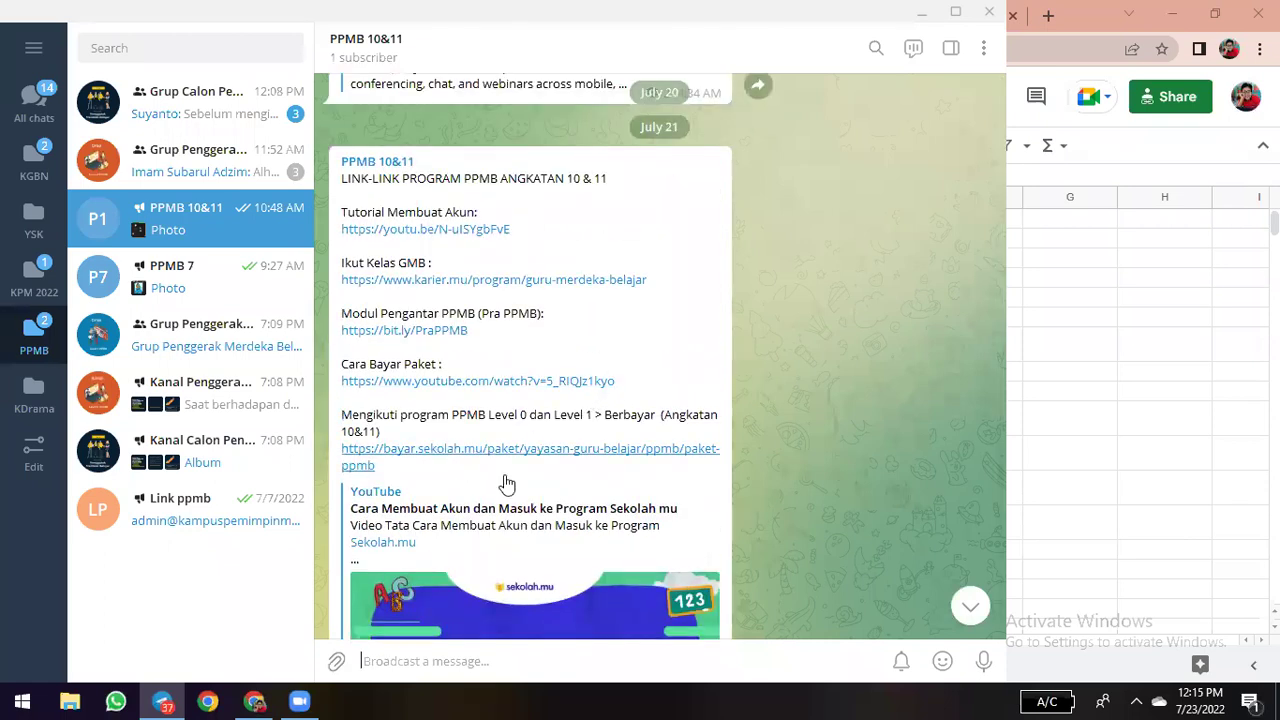
click(515, 562)
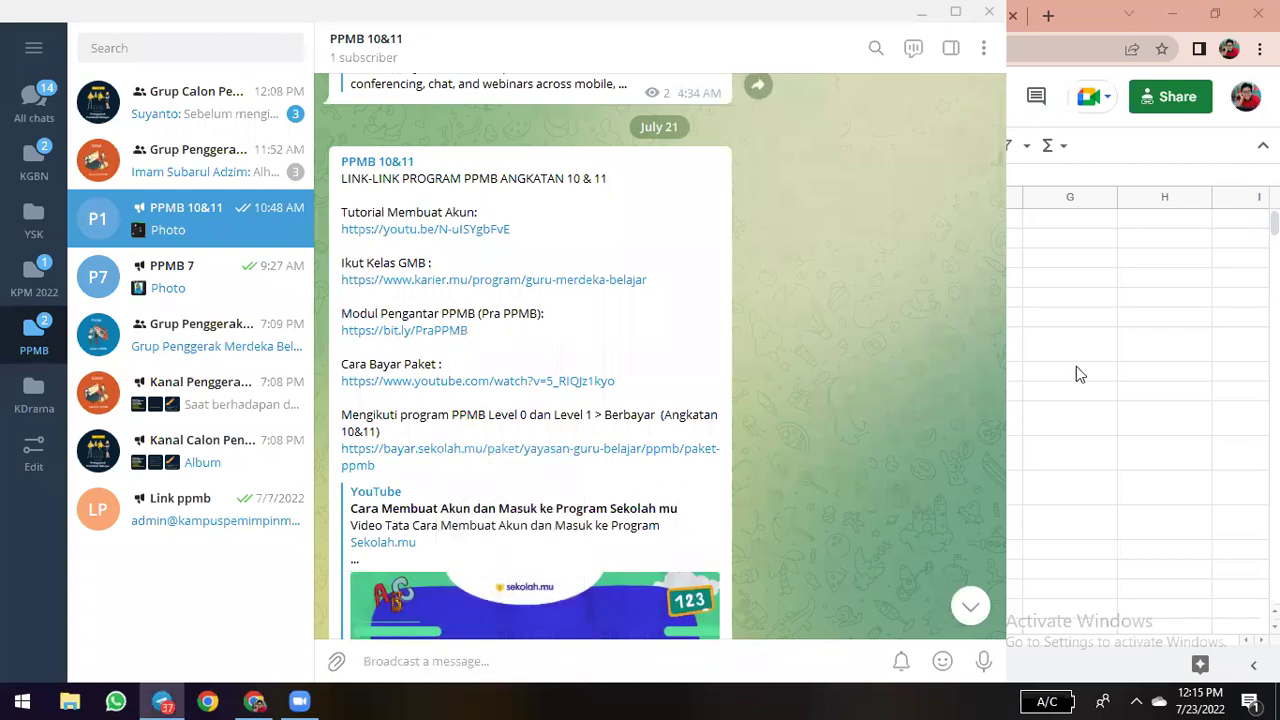
key(alt+Tab)
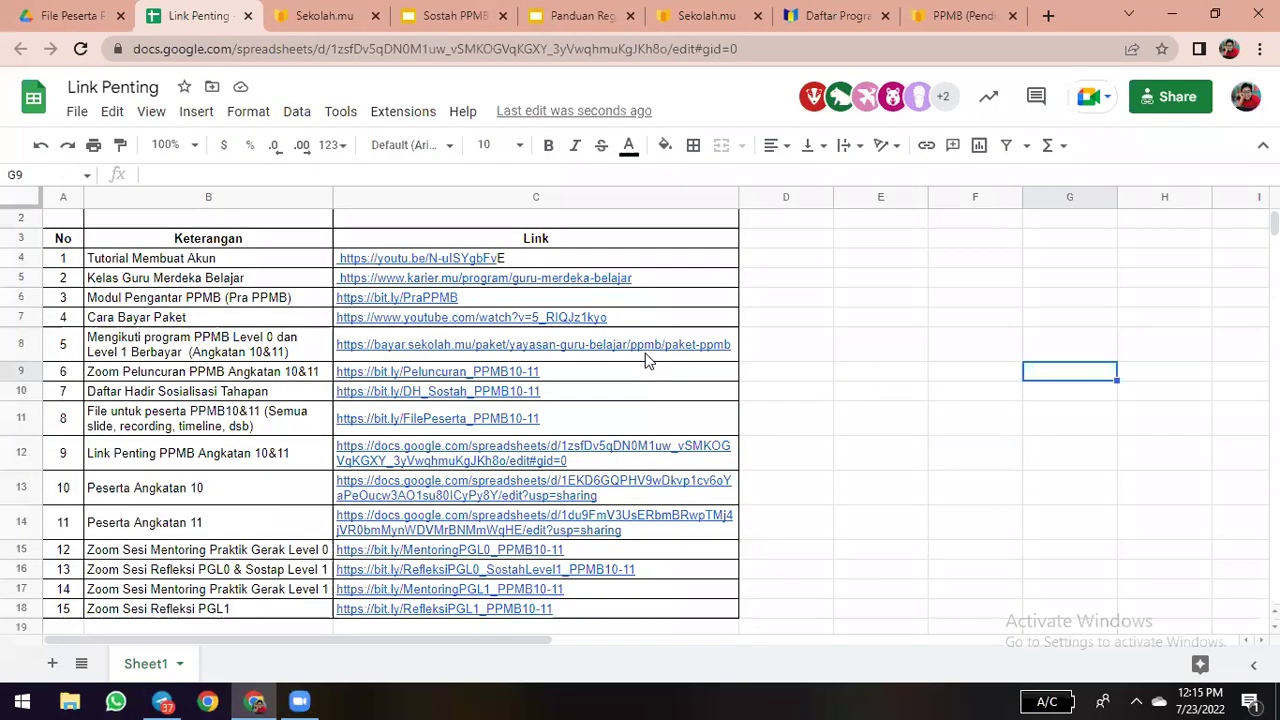
- Replace cell C8's old link with the paket-ppmb link copied from Telegram
click(646, 355)
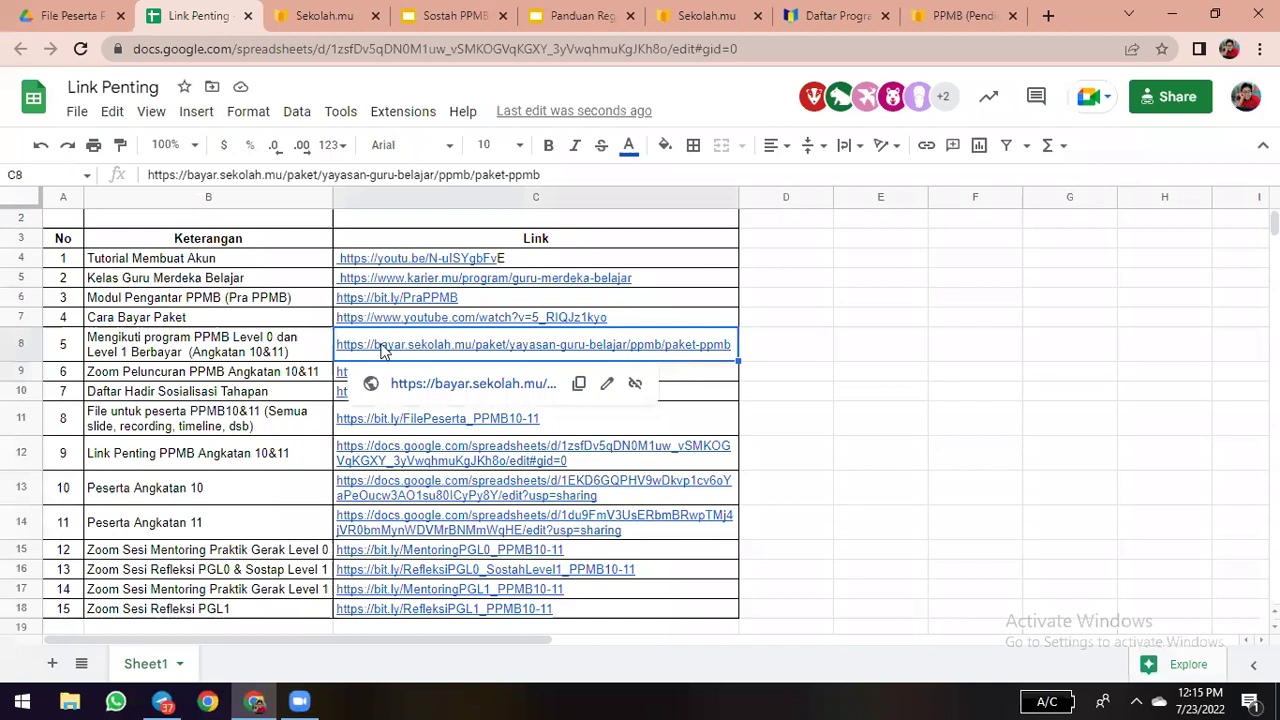
key(Delete)
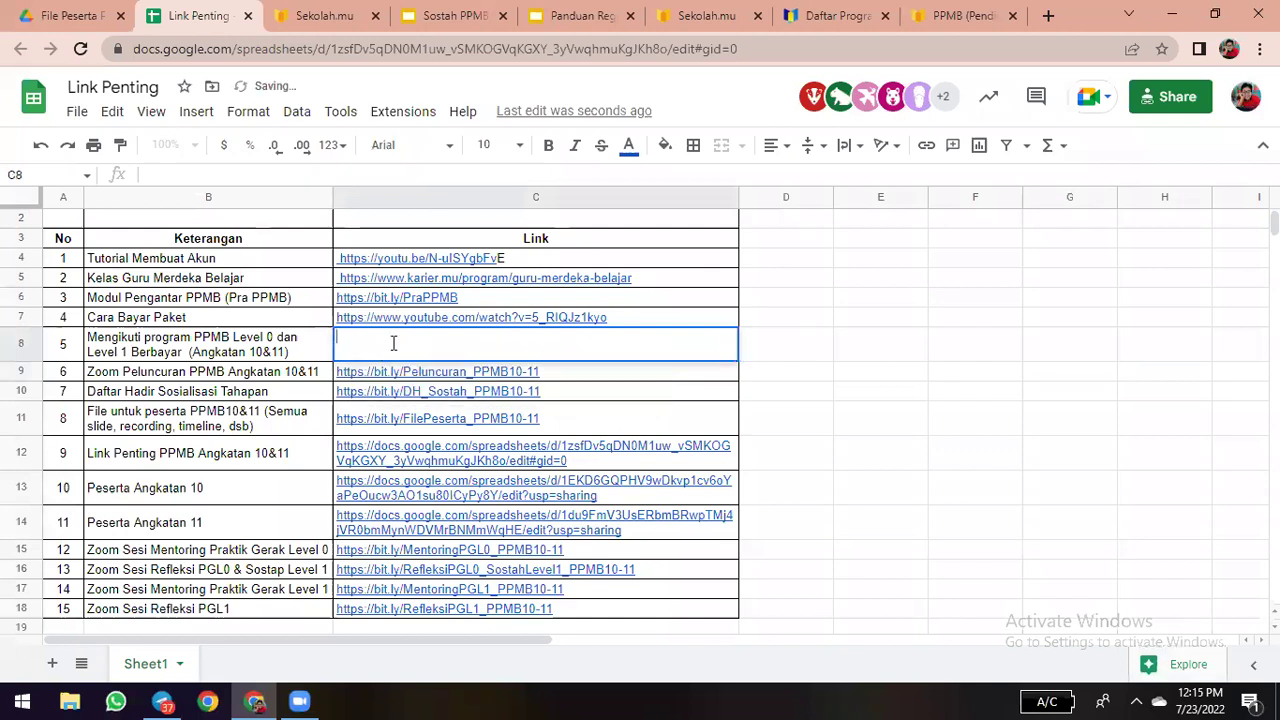
key(ctrl+v)
click(842, 344)
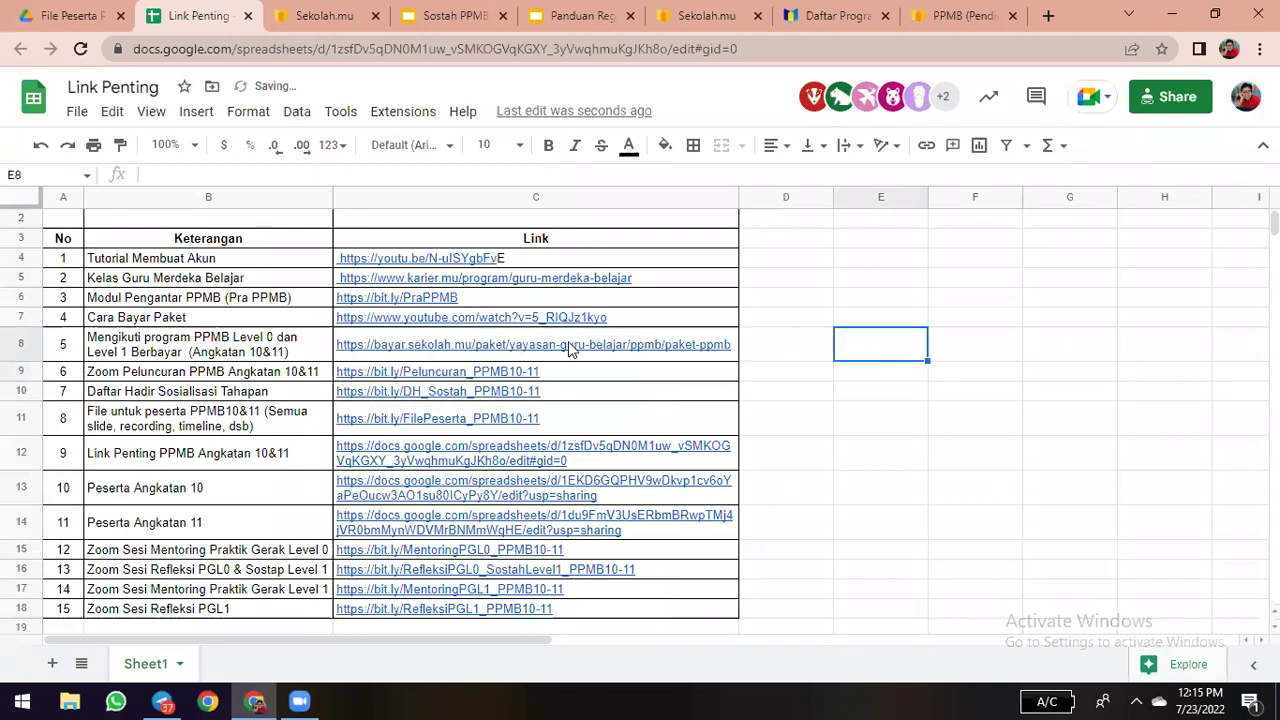
- Open the updated C8 link in a new tab
click(570, 347)
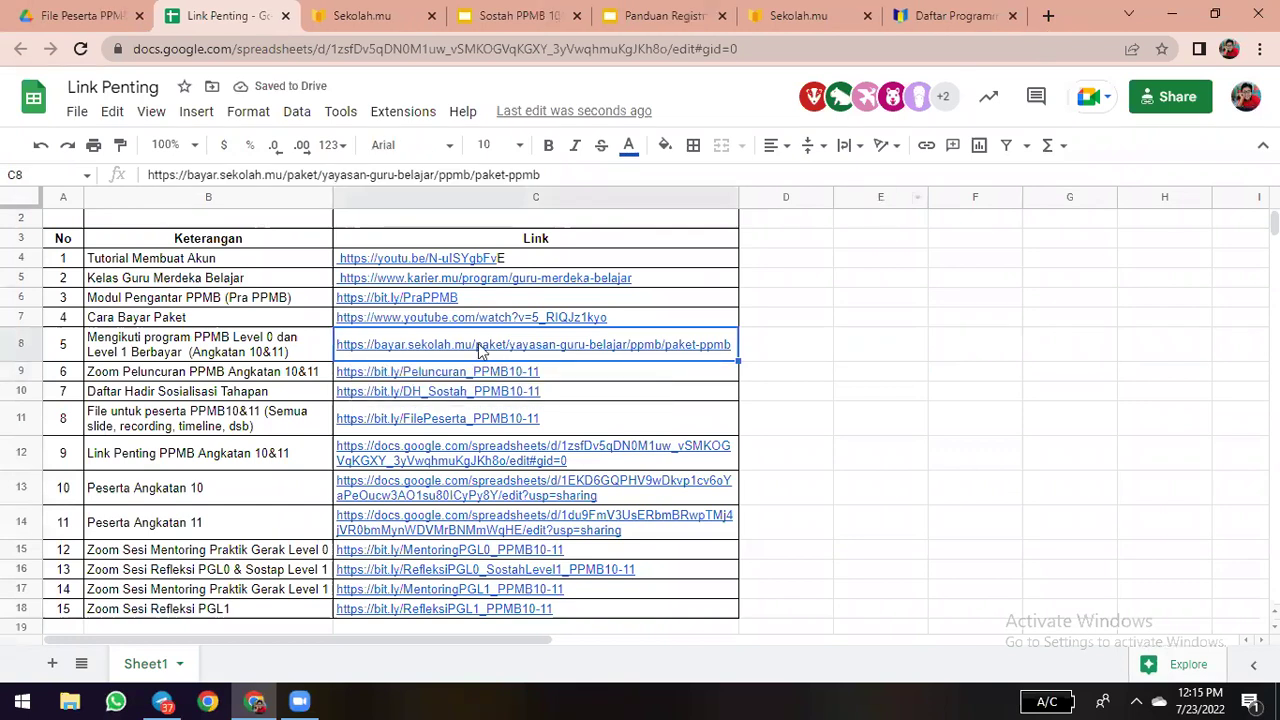
mouse_move(478, 343)
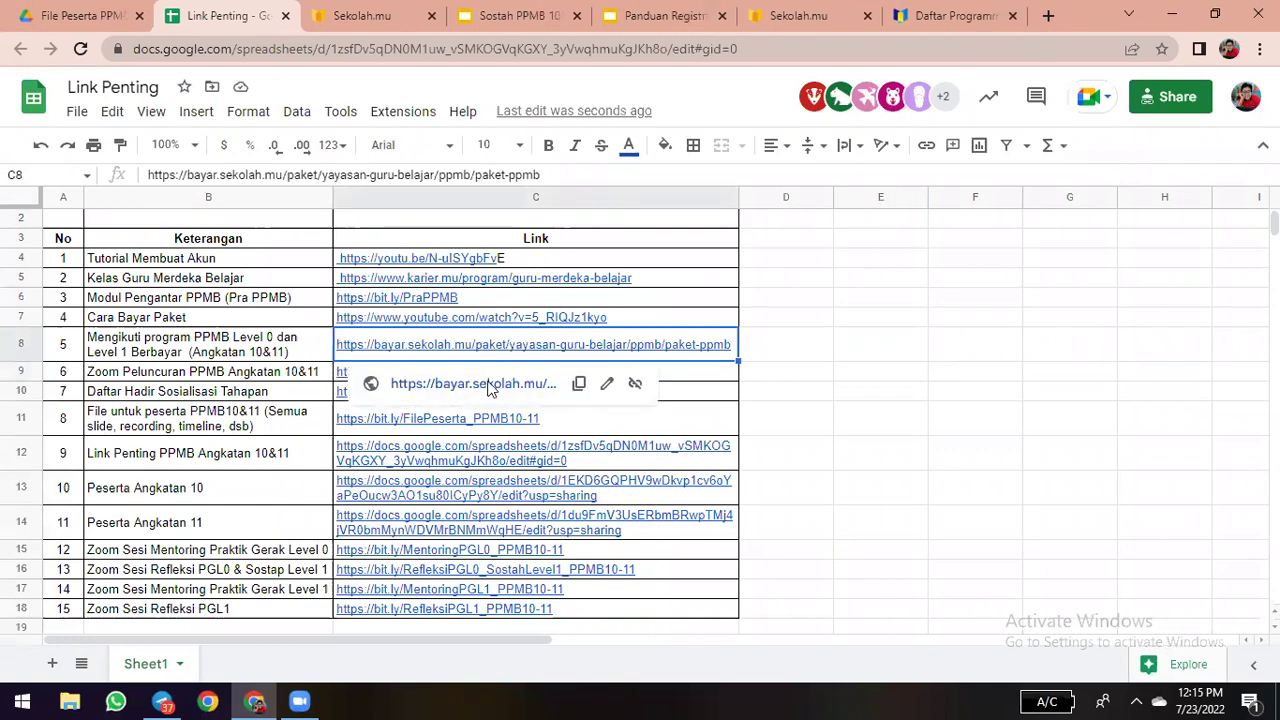
click(489, 385)
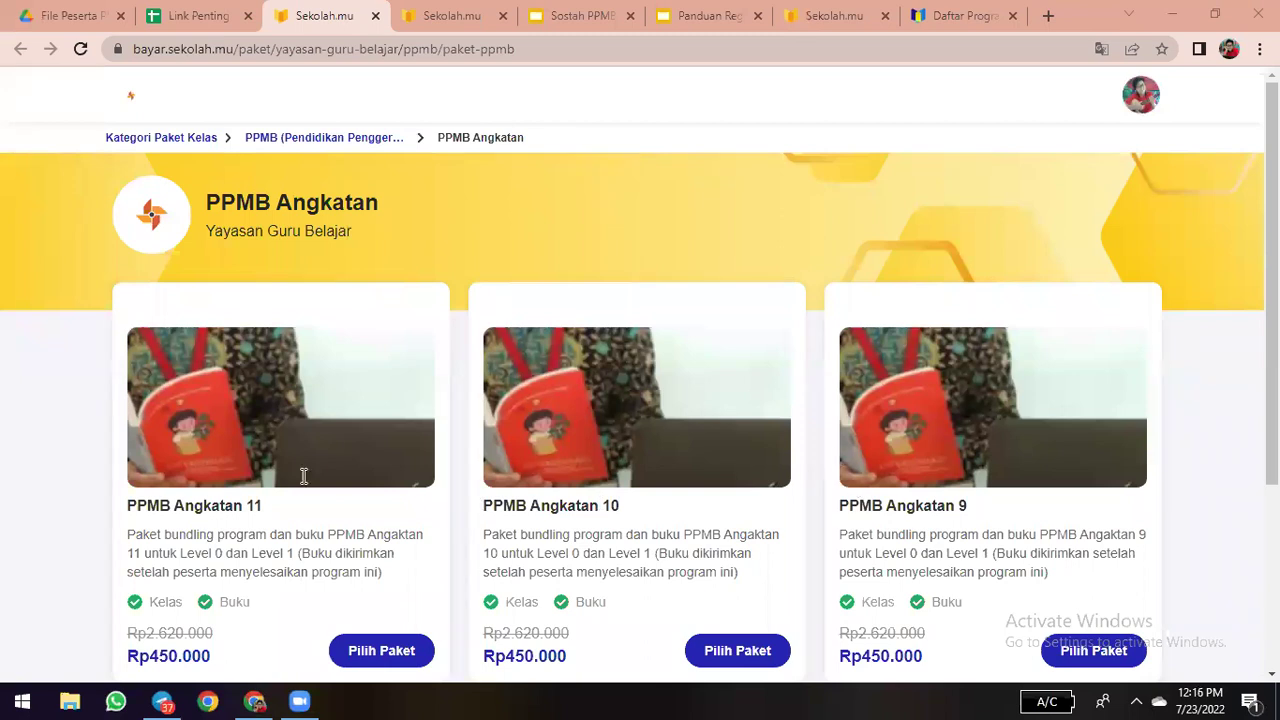
- Select the PPMB Angkatan 11 package and start buying it at Rp450.000
scroll(304, 476, down, 1)
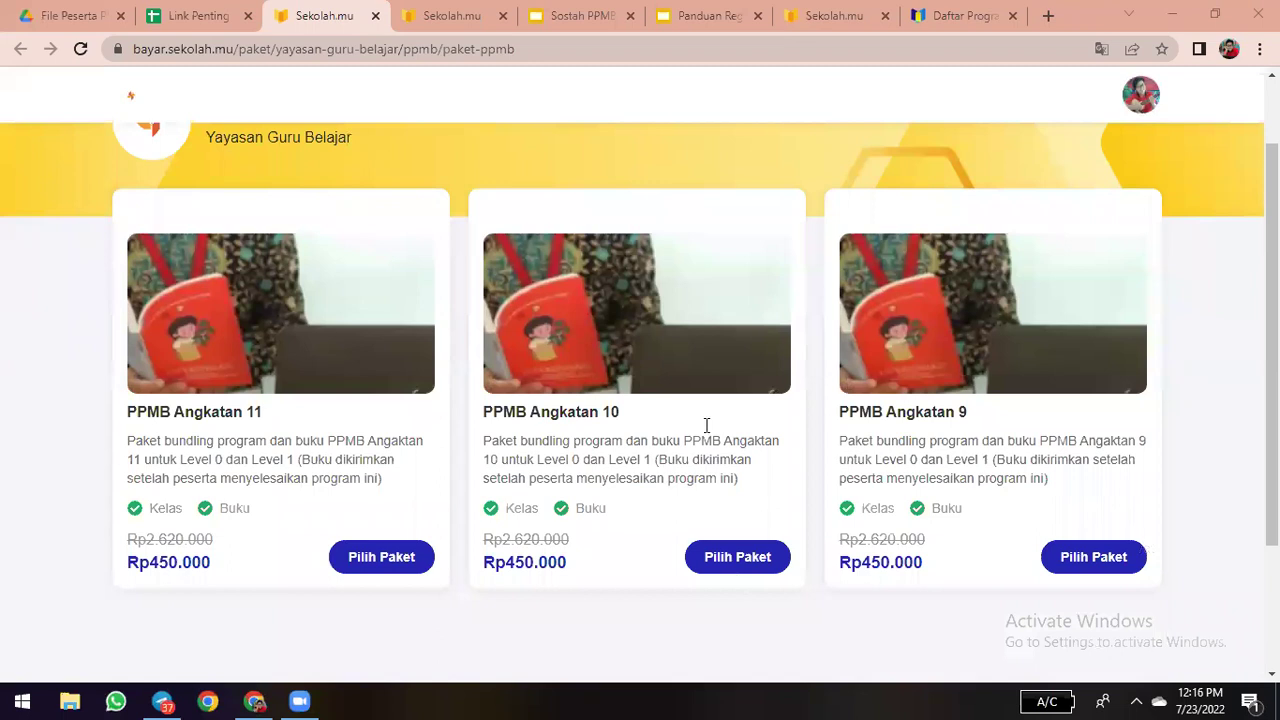
scroll(654, 489, down, 1)
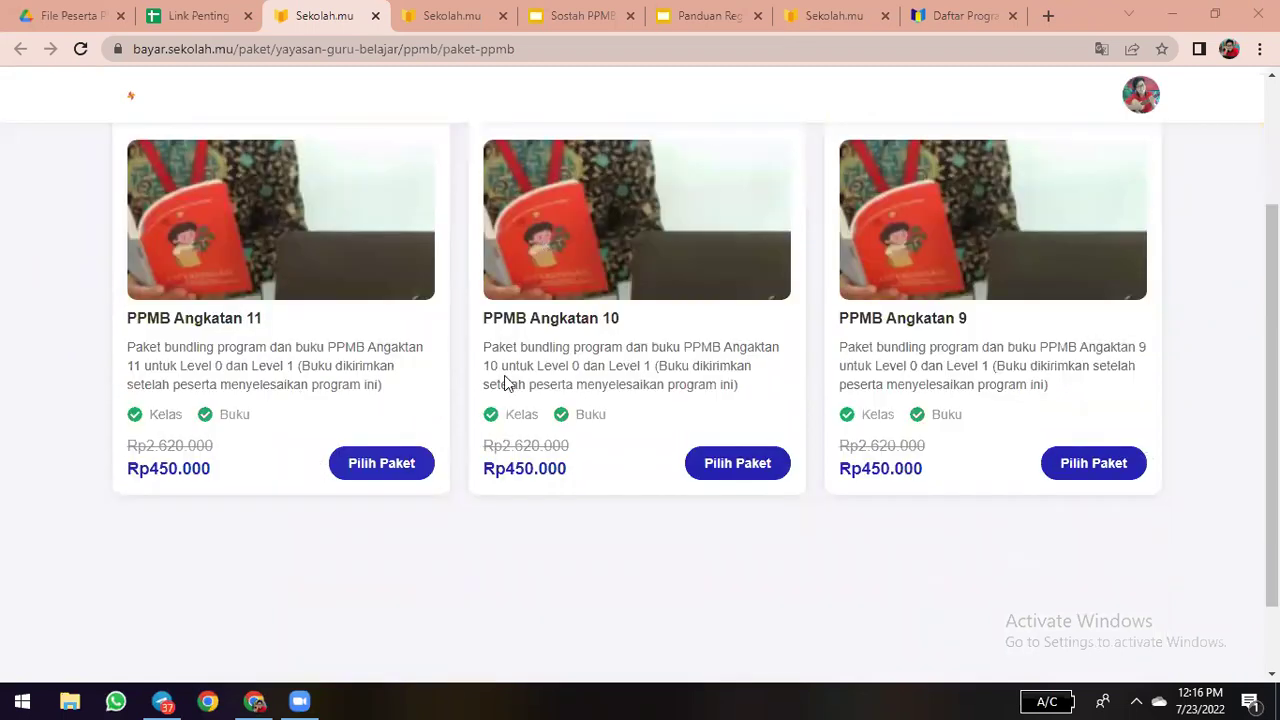
click(376, 473)
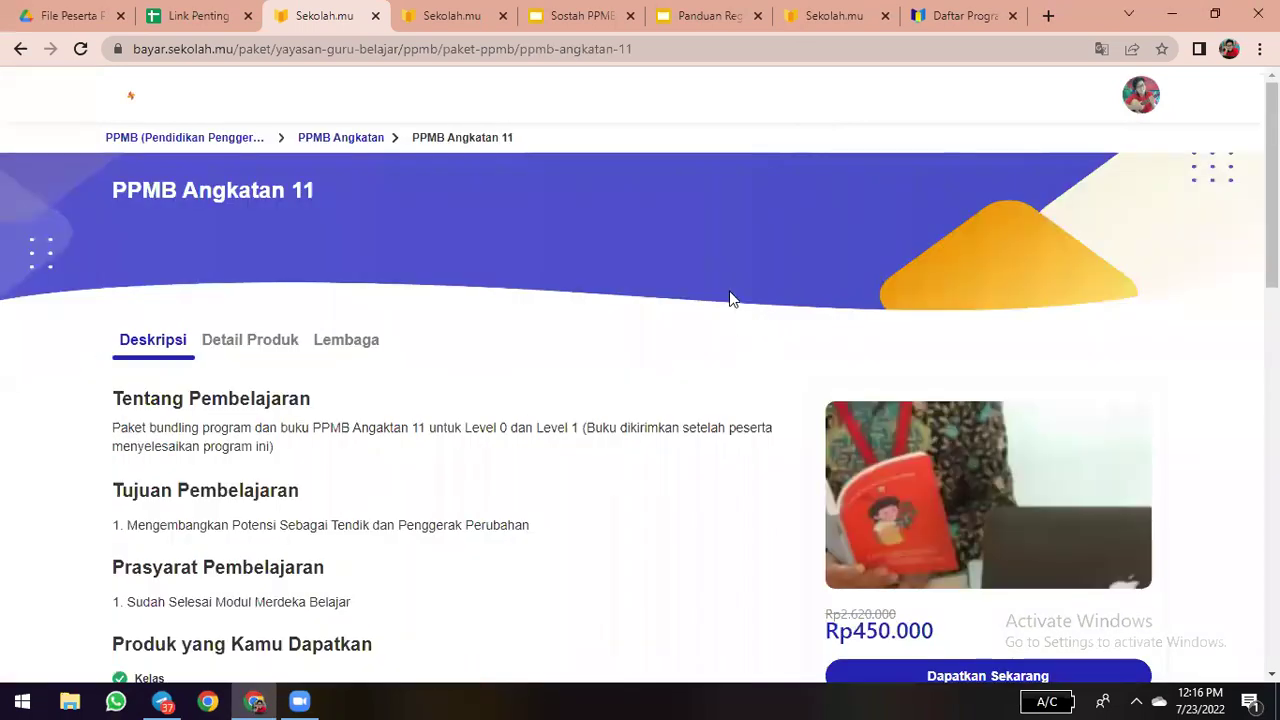
scroll(730, 299, down, 1)
scroll(675, 280, up, 1)
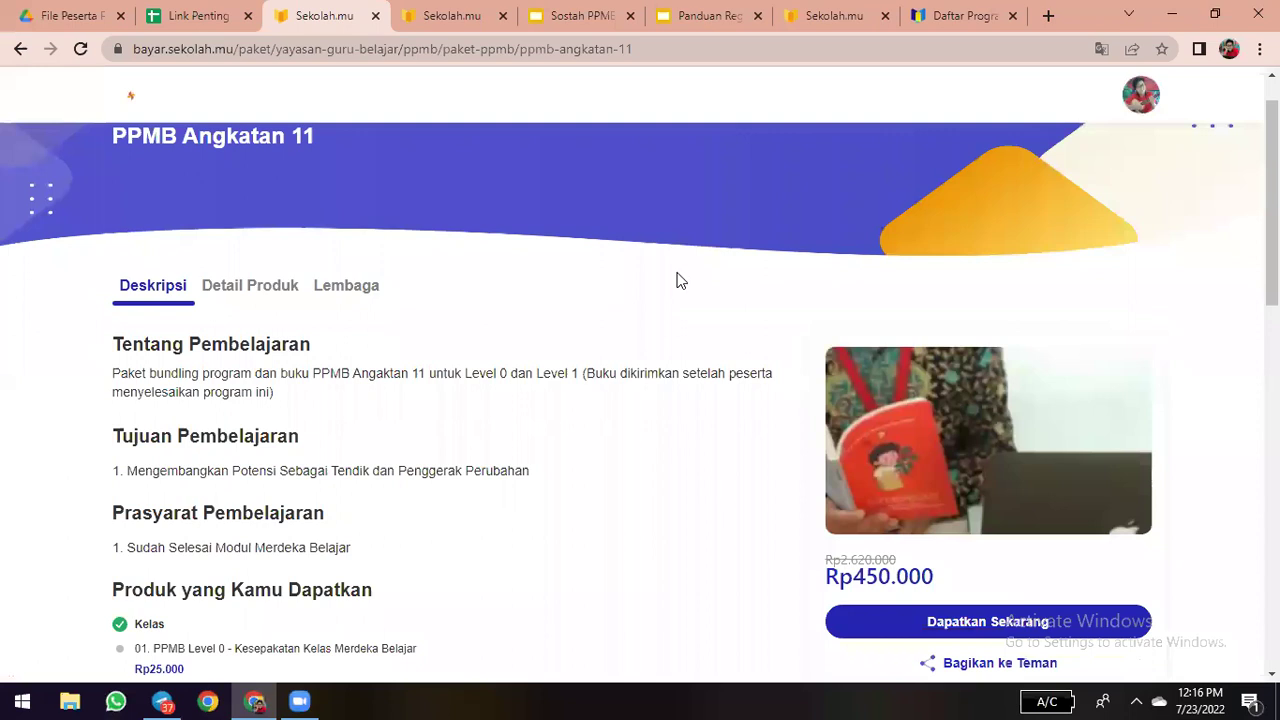
scroll(920, 408, down, 2)
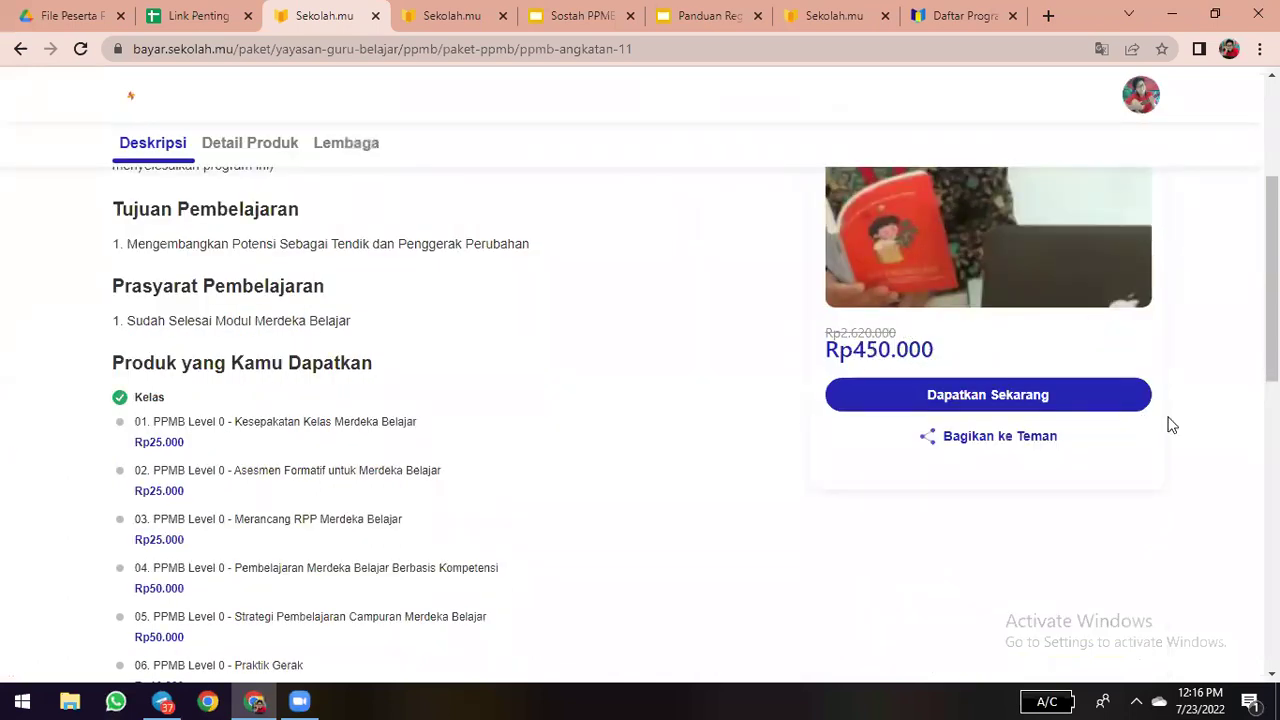
click(948, 398)
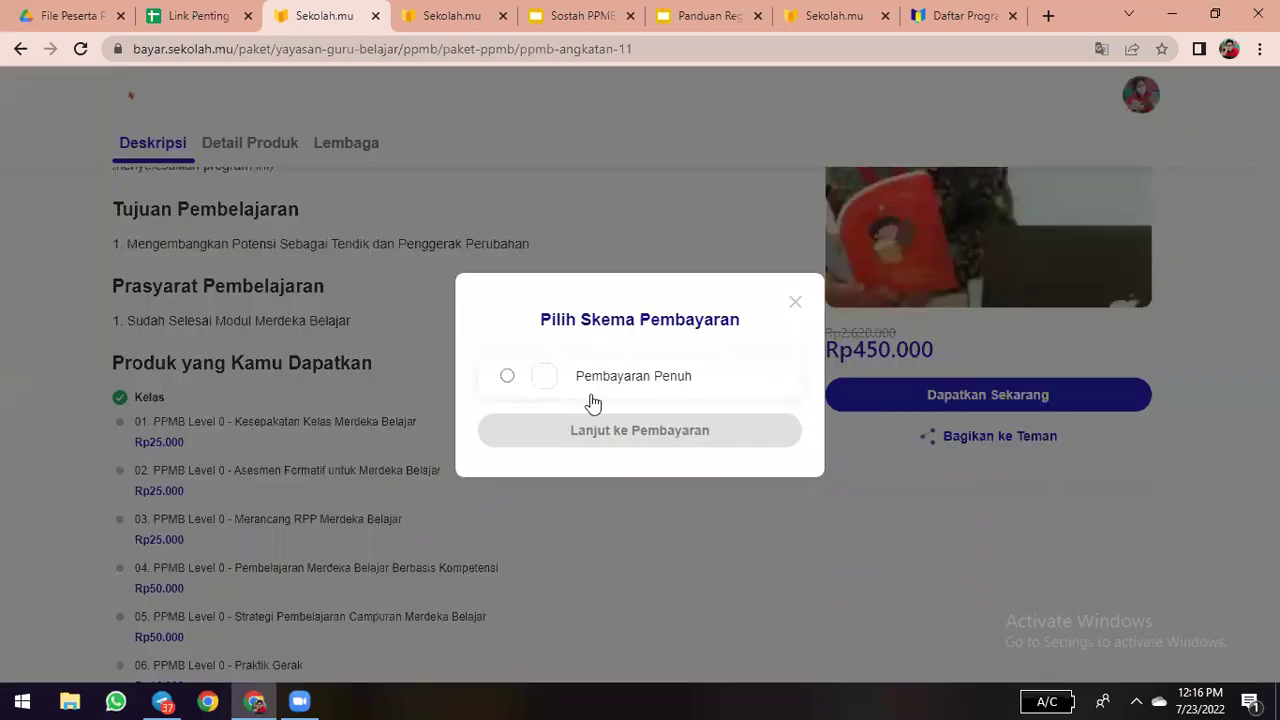
- Choose Pembayaran Penuh for PPMB Angkatan 11, acknowledge the purchase notice, and proceed to payment
click(507, 377)
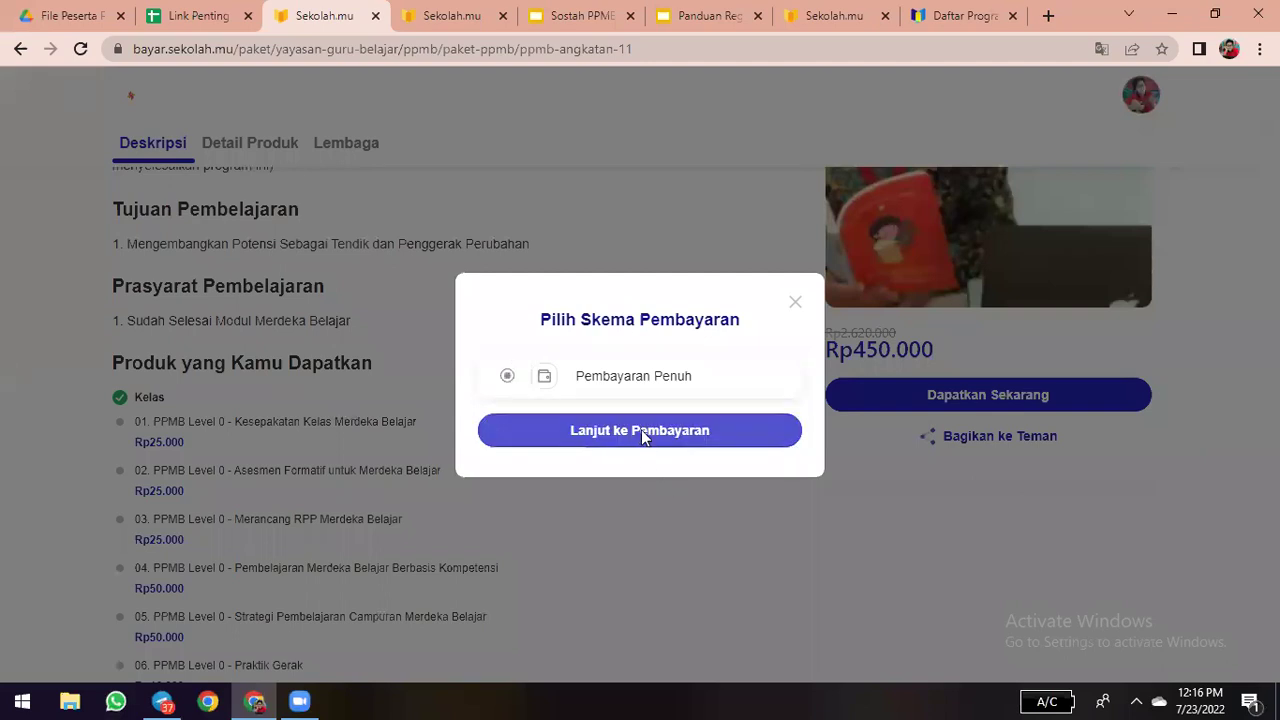
click(641, 432)
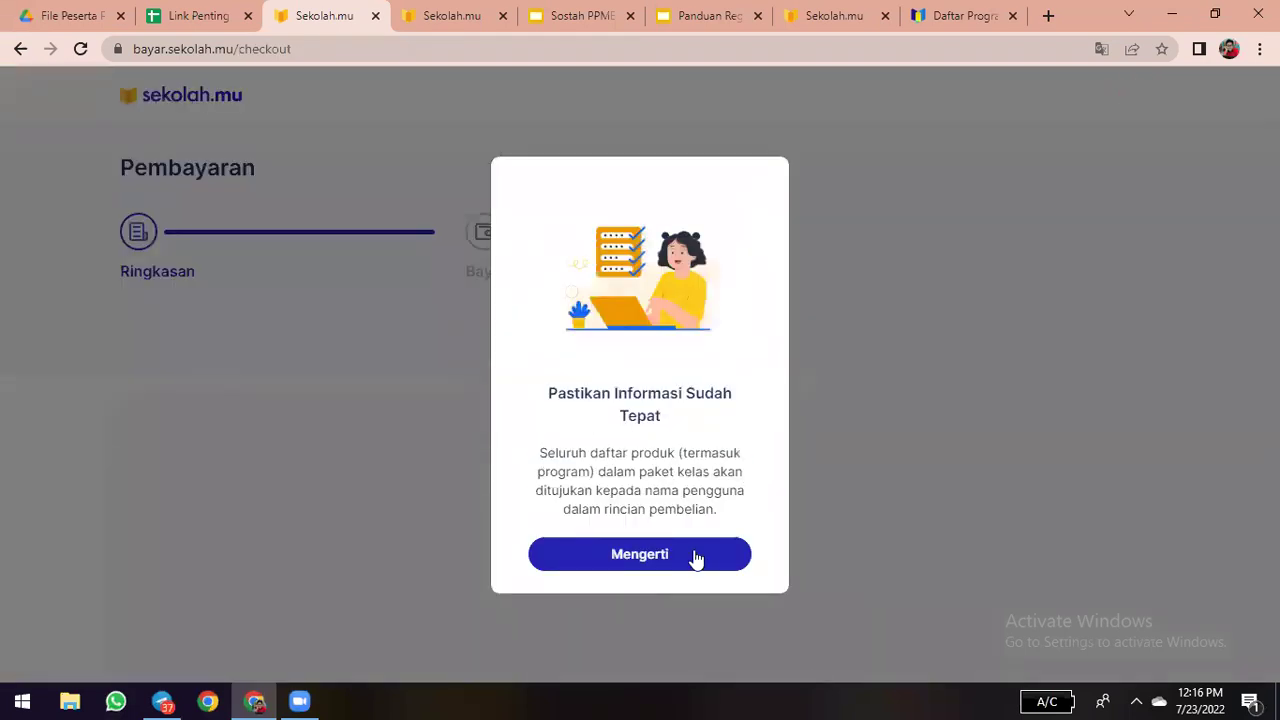
click(963, 398)
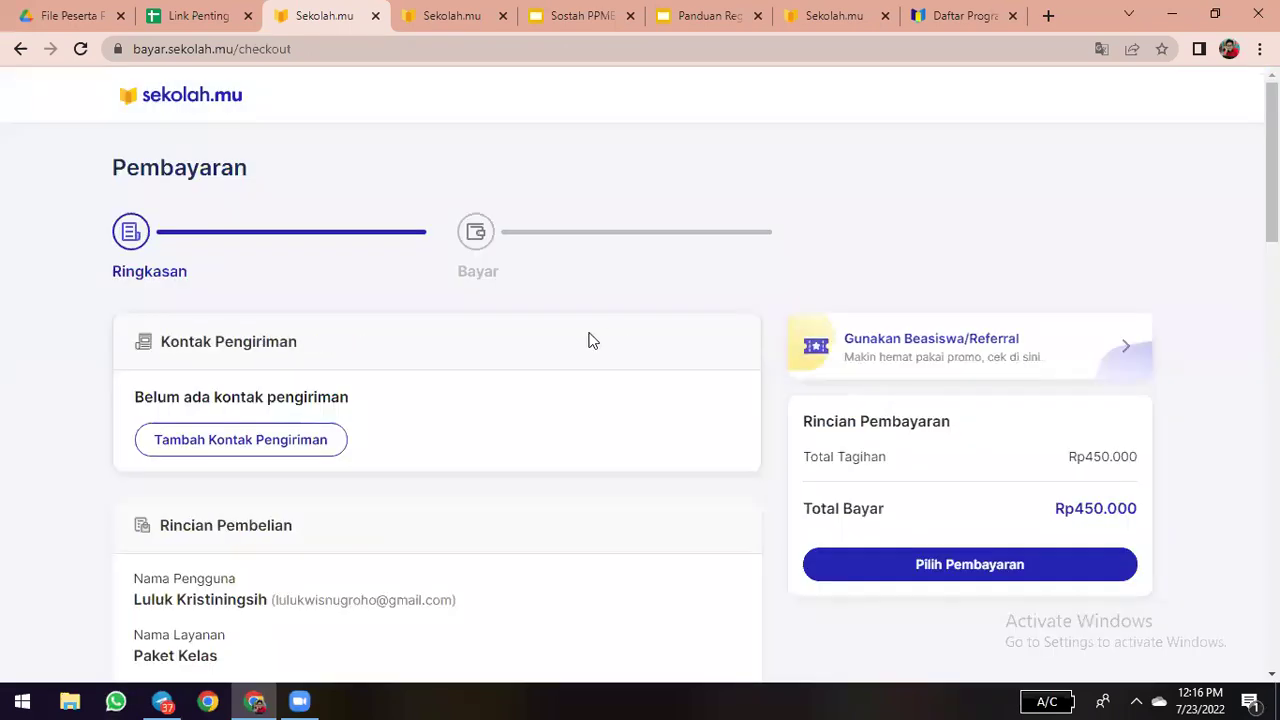
scroll(428, 249, down, 2)
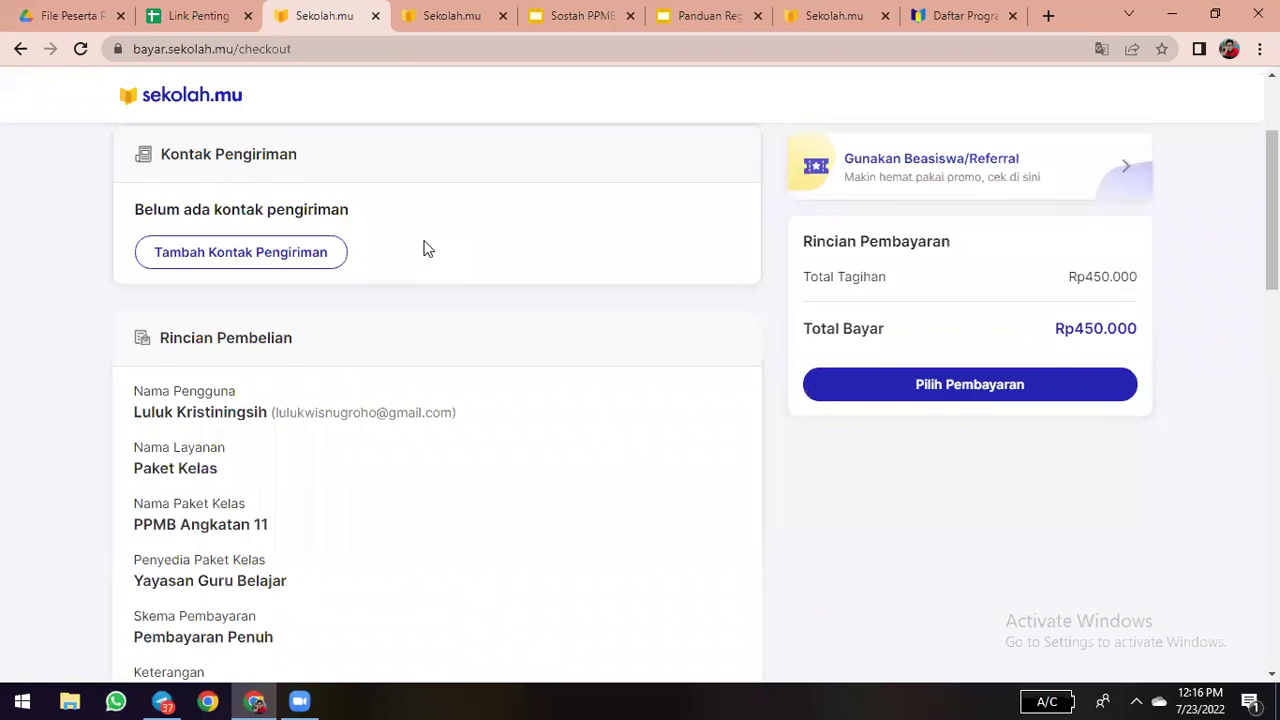
scroll(428, 249, up, 1)
scroll(800, 380, up, 1)
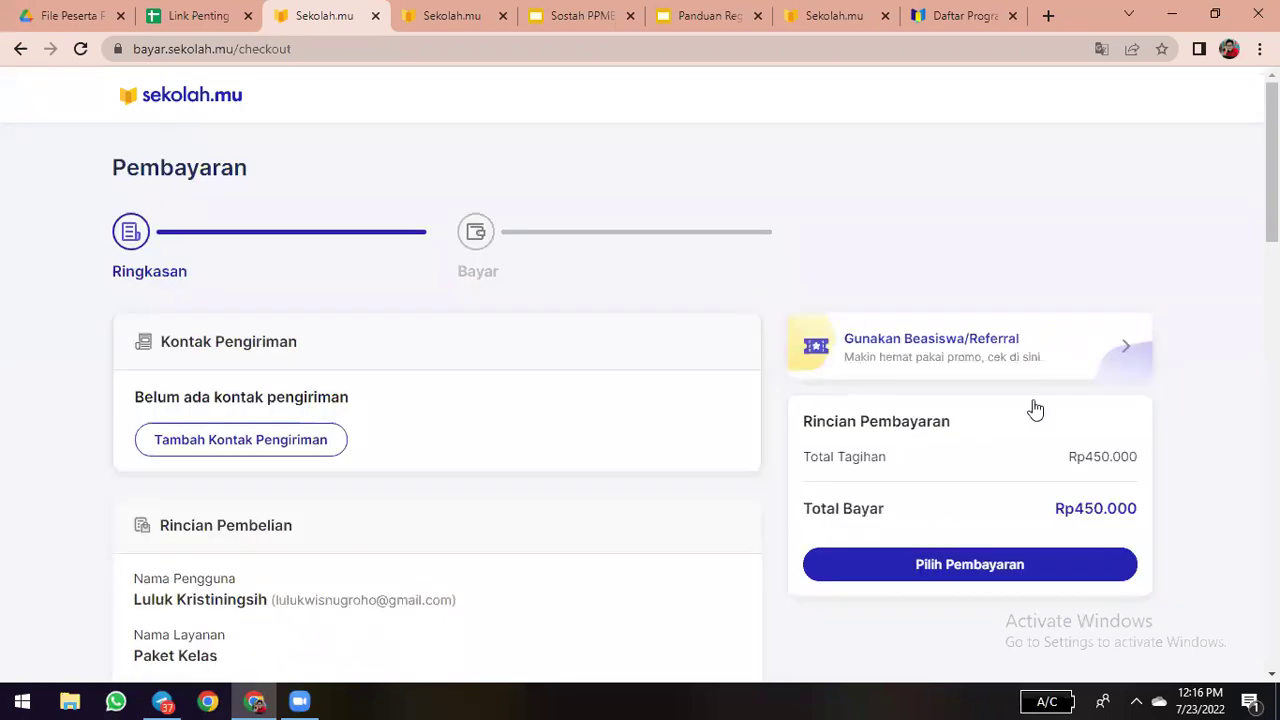
scroll(1035, 410, down, 2)
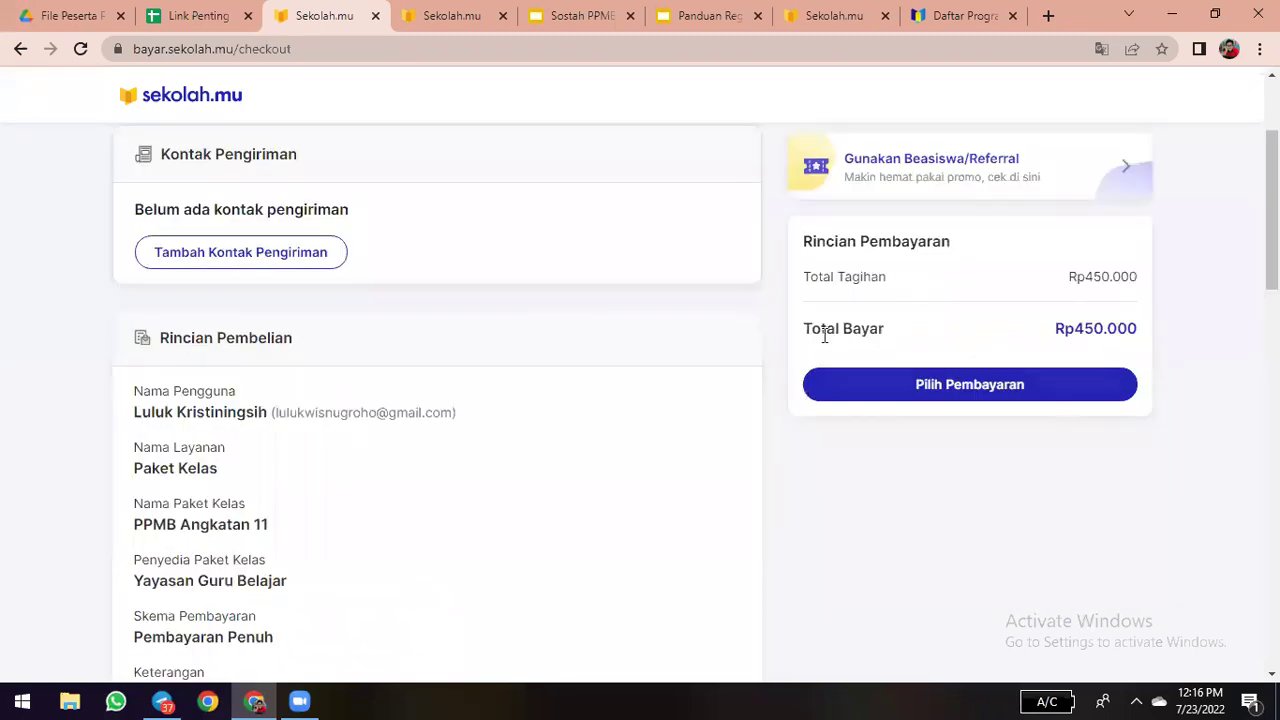
scroll(897, 394, up, 1)
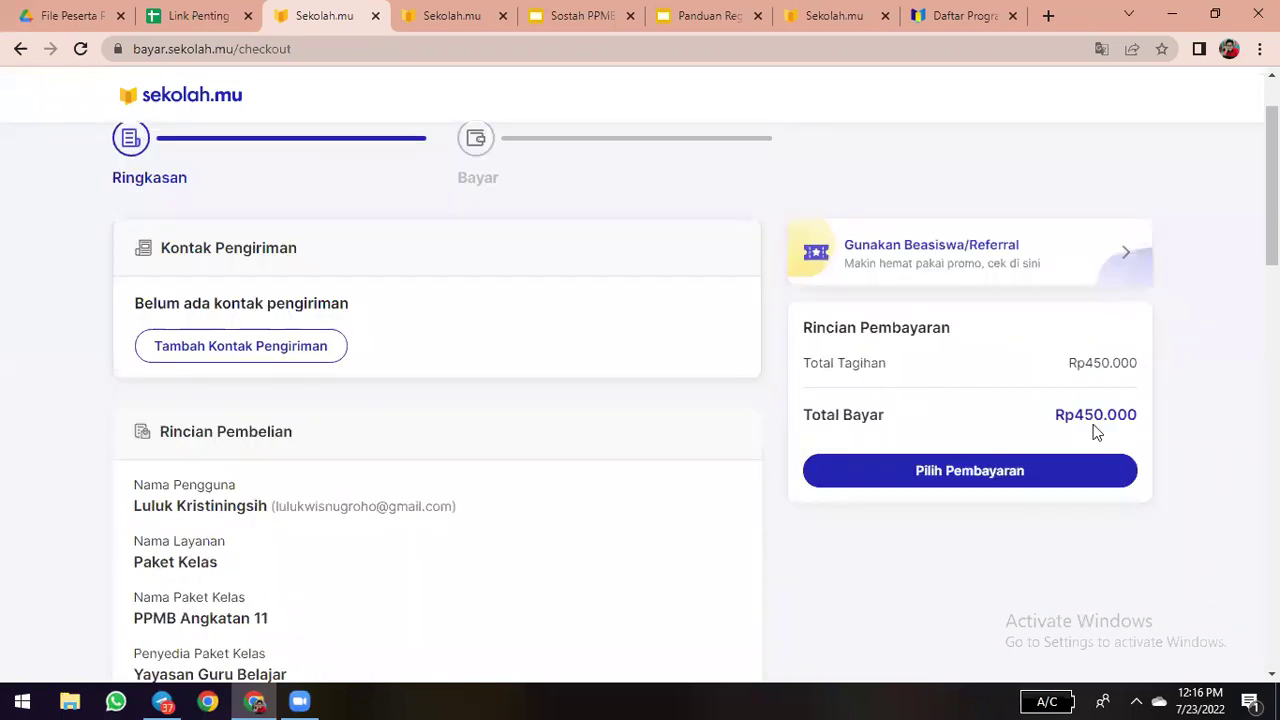
scroll(988, 449, down, 1)
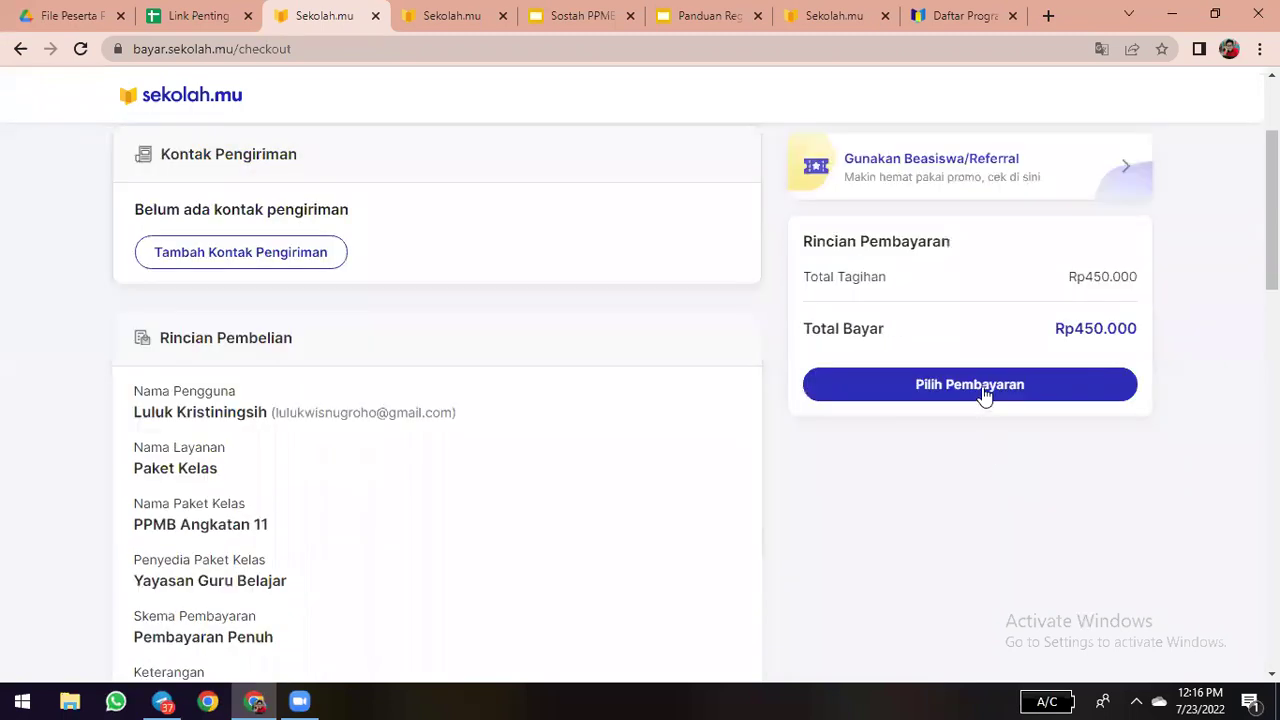
click(985, 393)
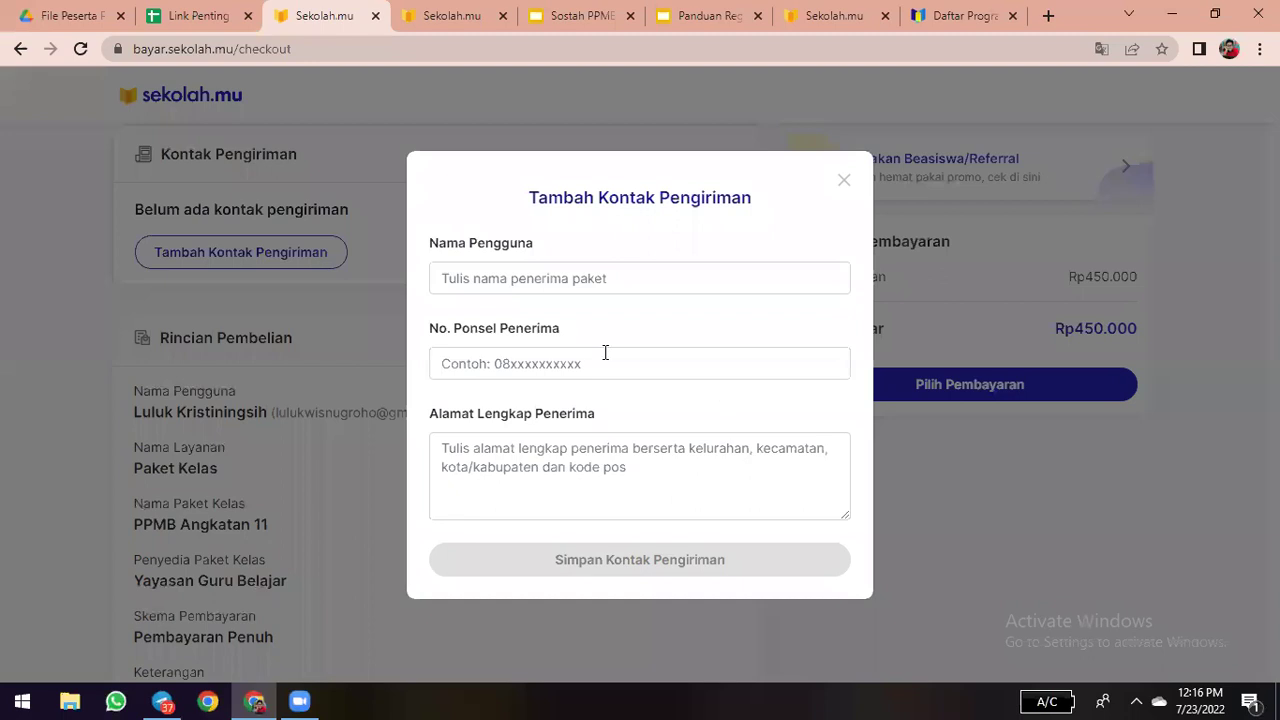
- Enter the recipient's name and phone number in the shipping contact form
click(515, 279)
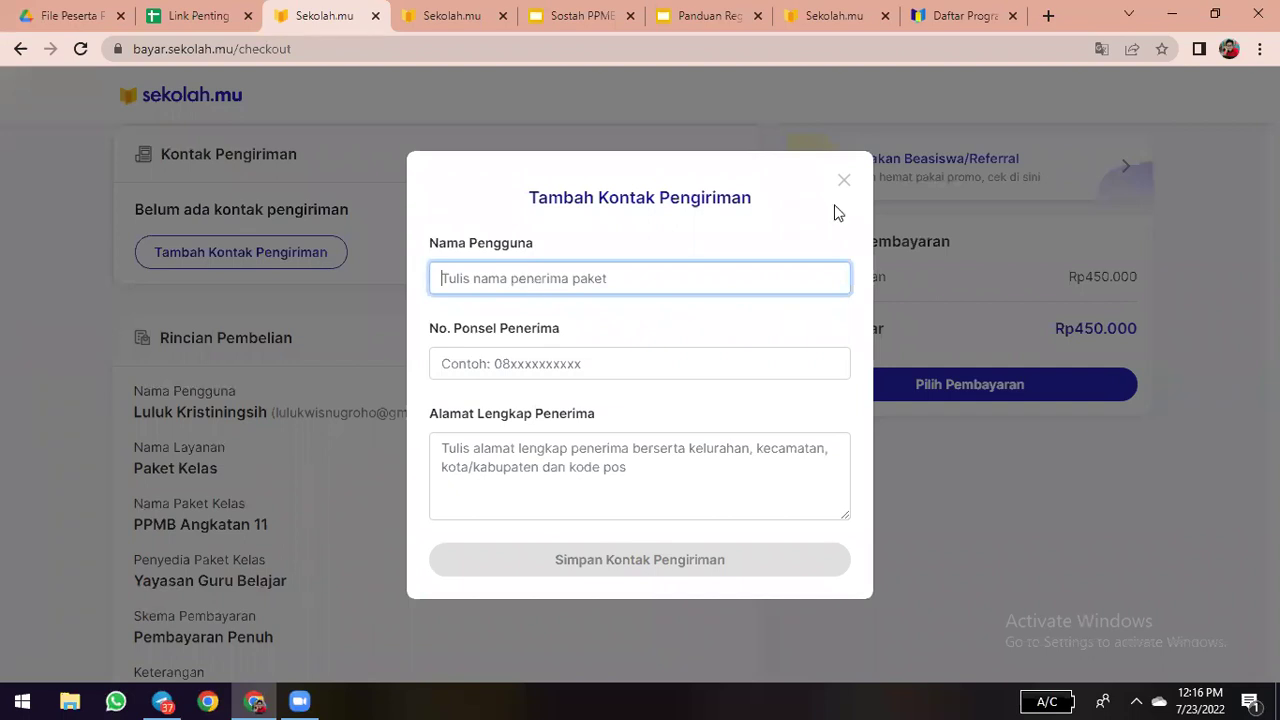
click(913, 265)
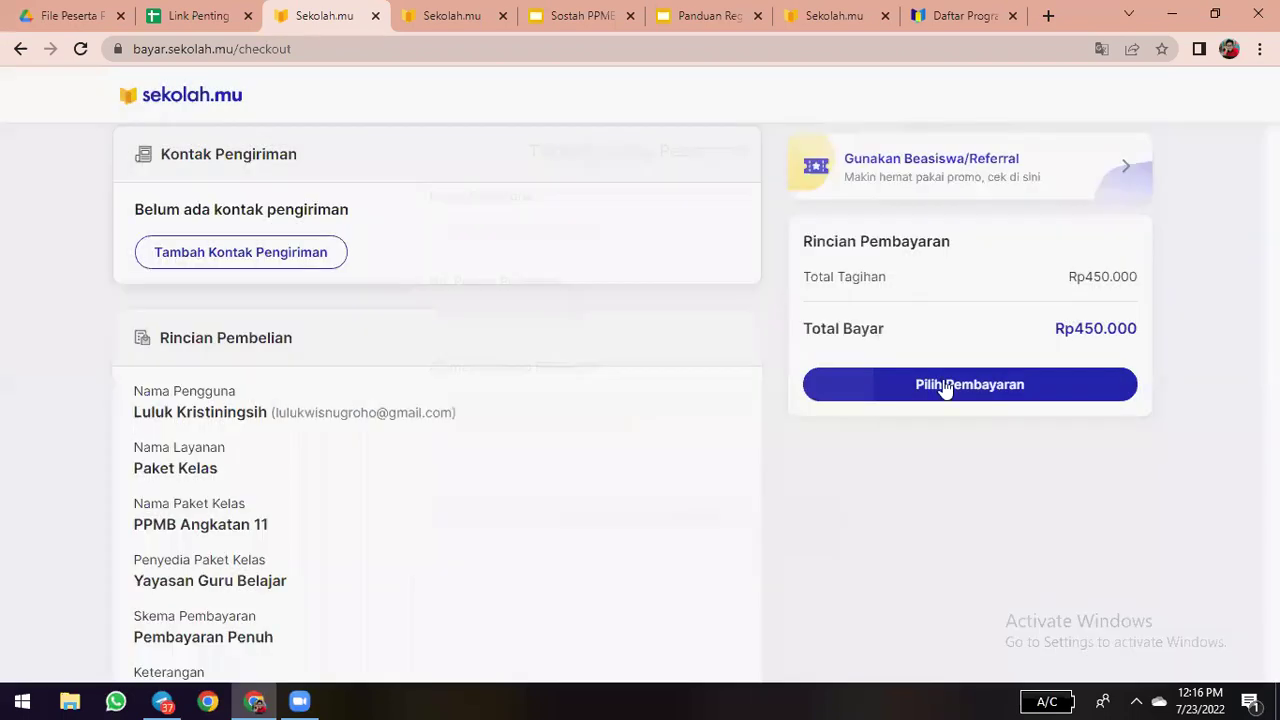
click(945, 388)
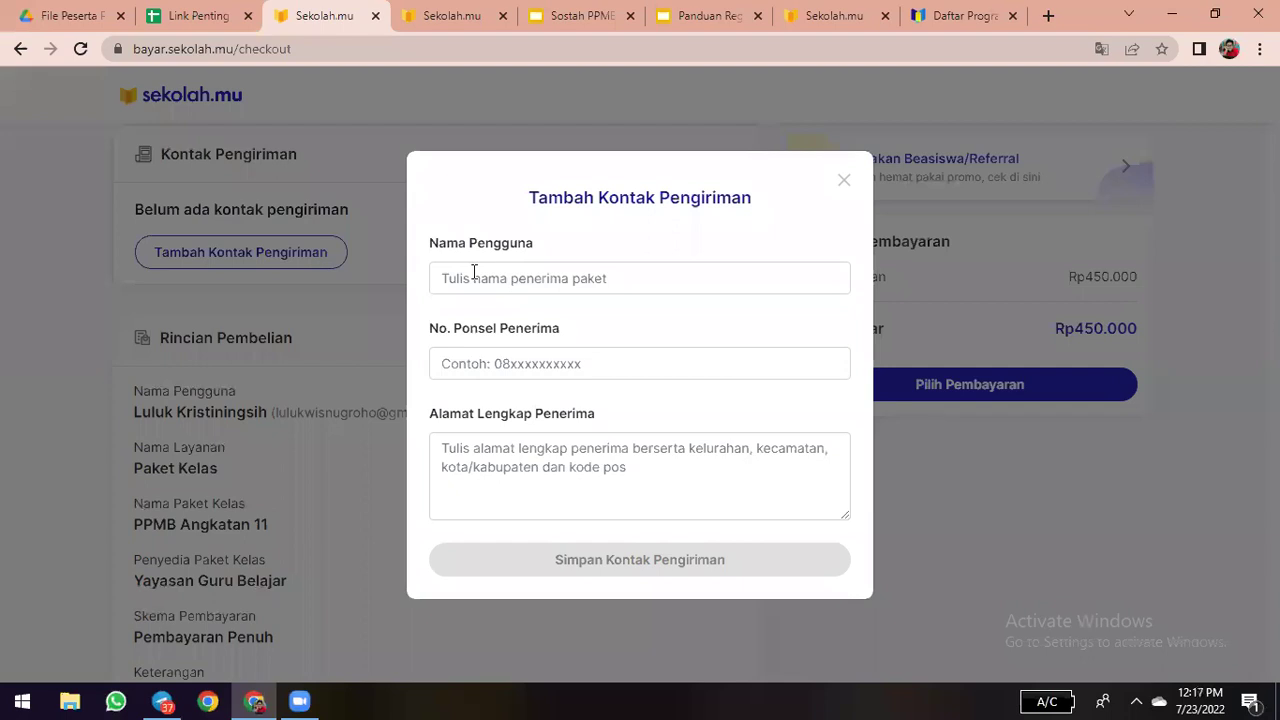
click(483, 276)
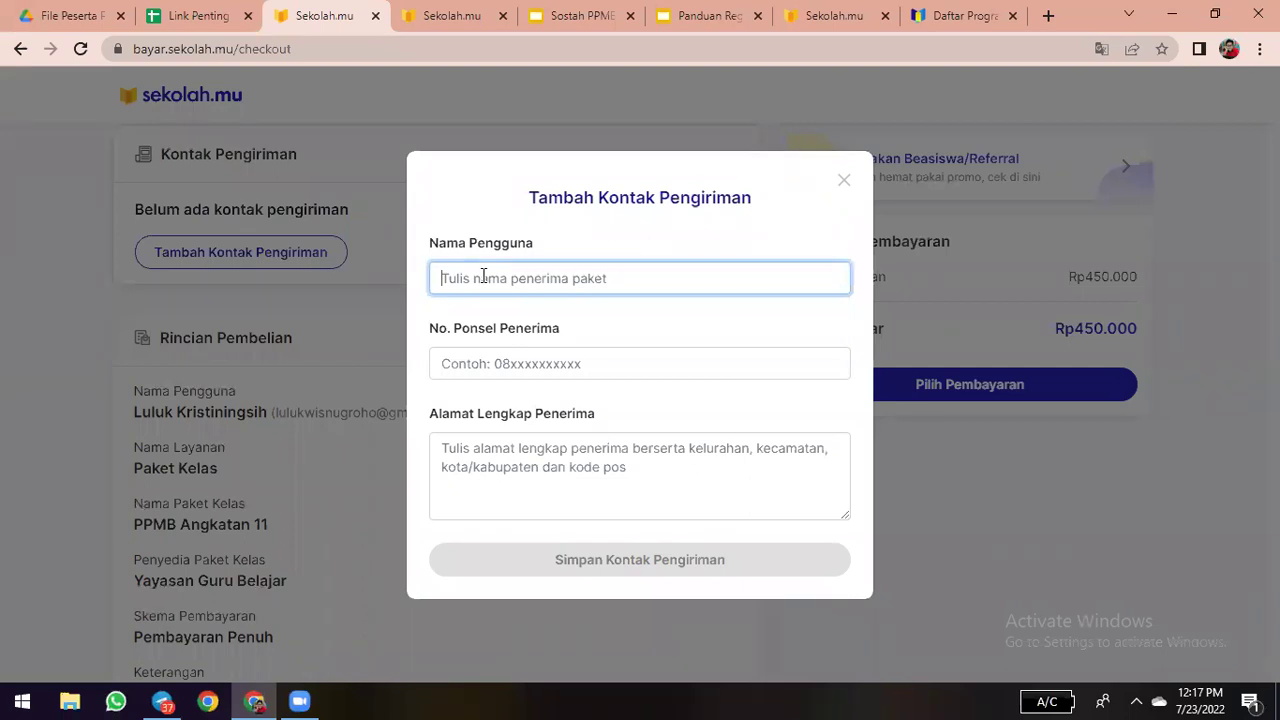
text(Luluk)
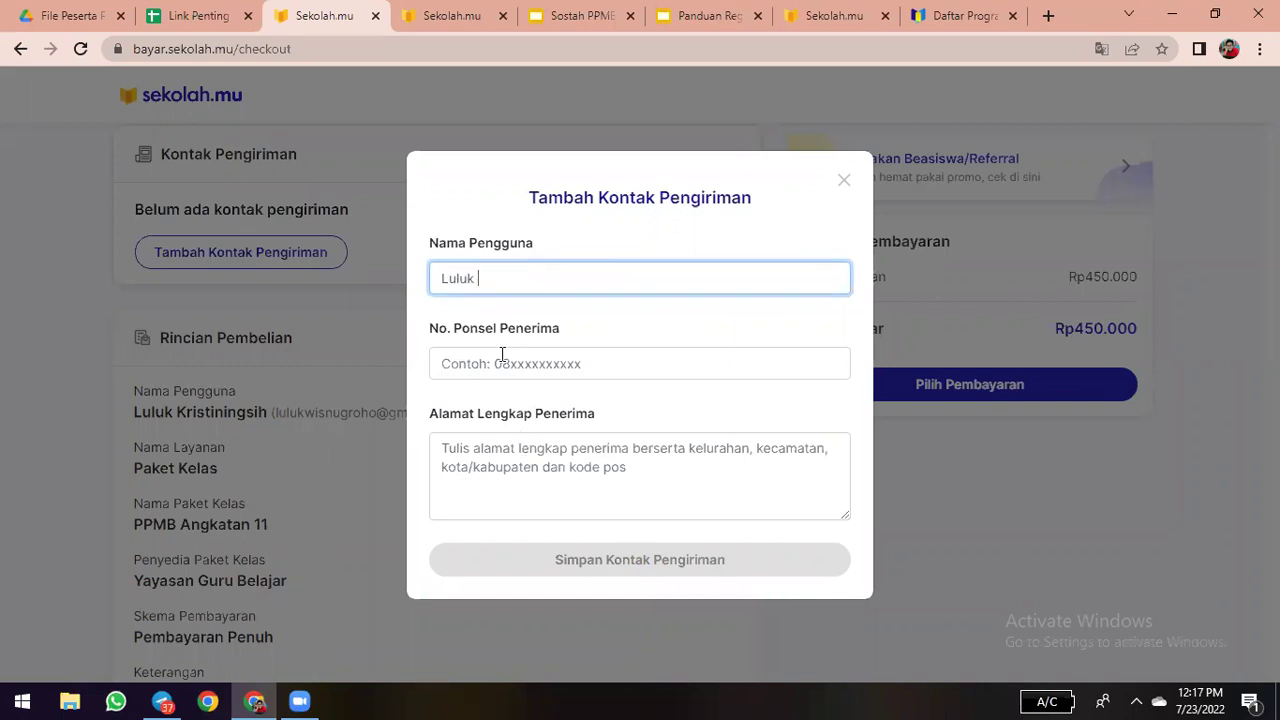
click(502, 354)
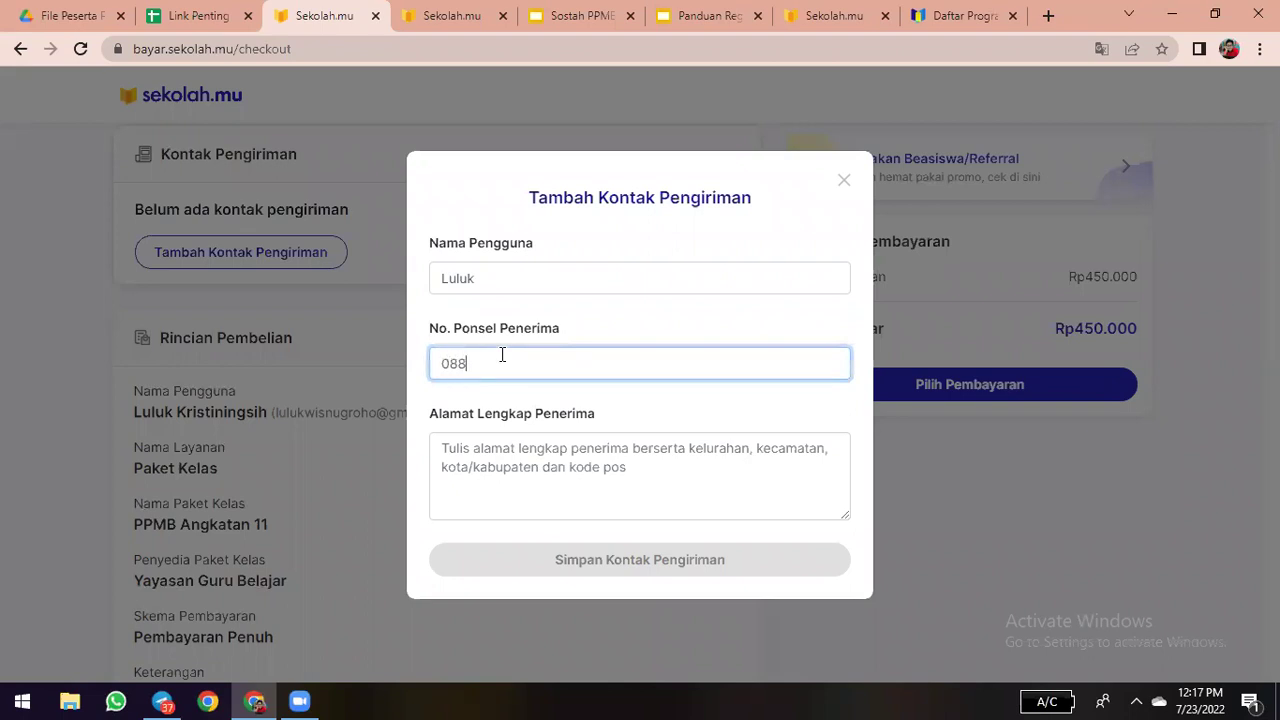
- Add the recipient's full address and save the shipping contact
click(515, 456)
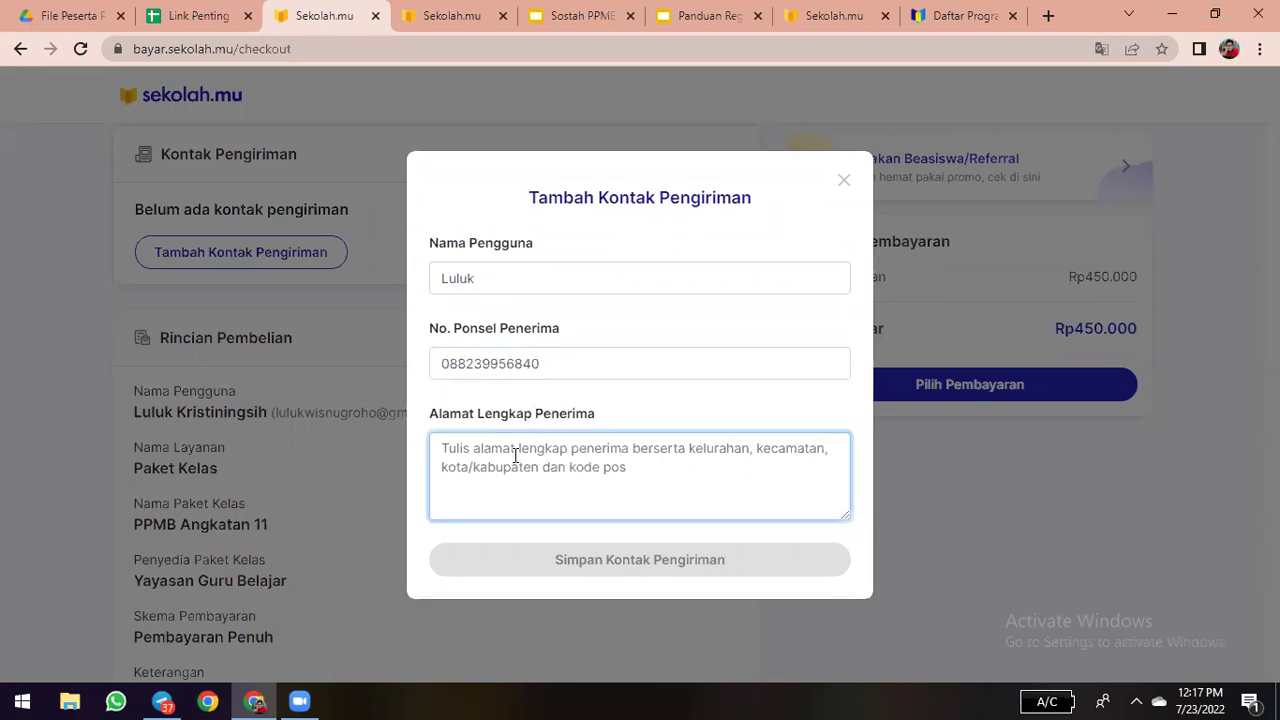
text(Tipes Su)
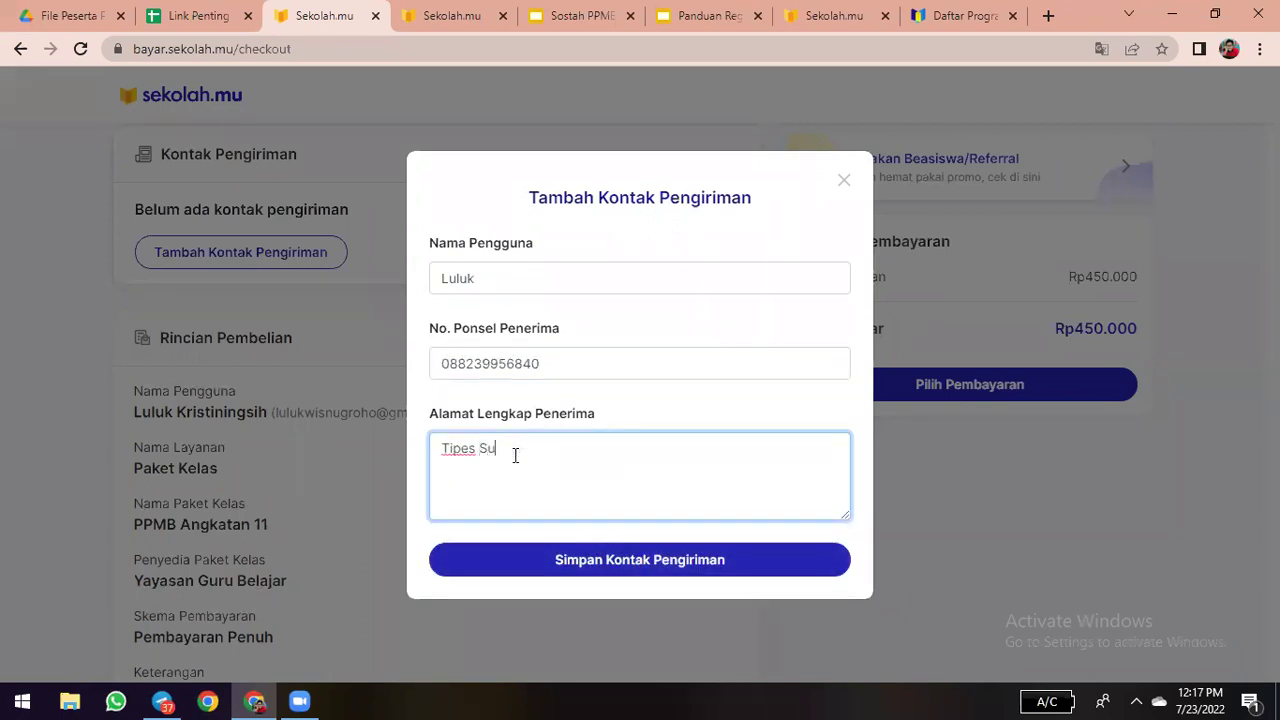
text(rakarta)
click(600, 562)
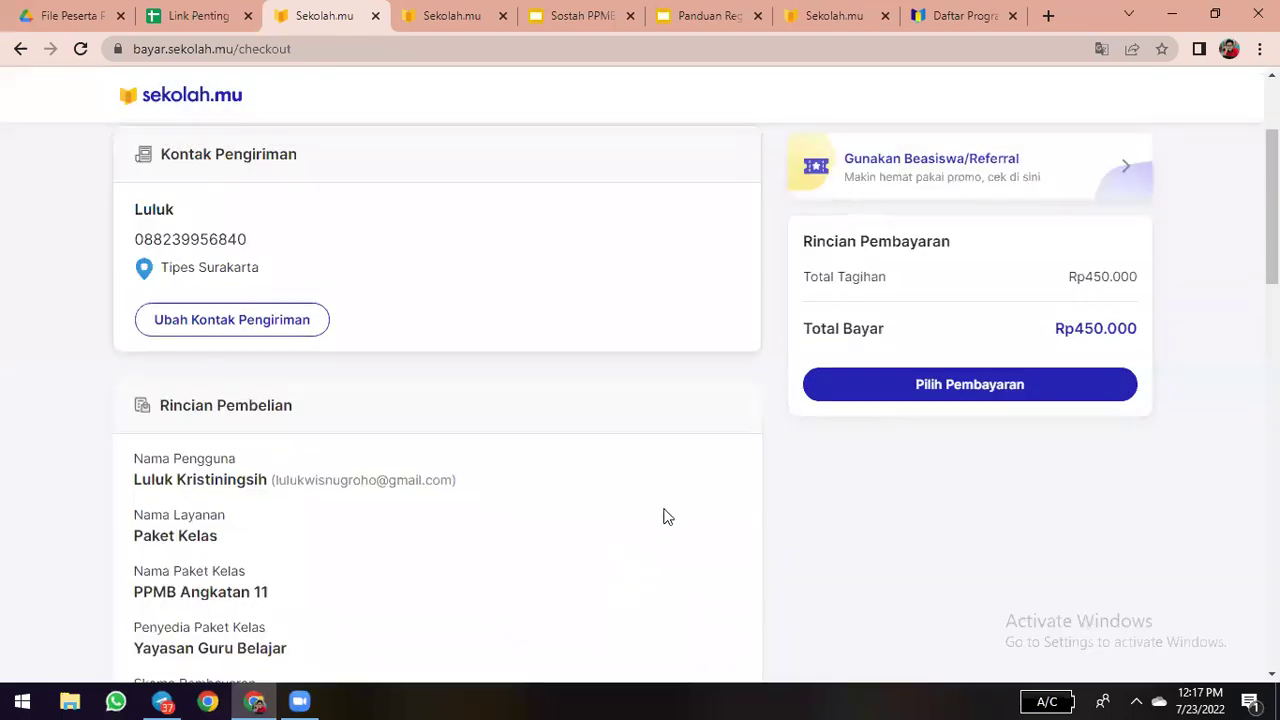
scroll(366, 286, down, 1)
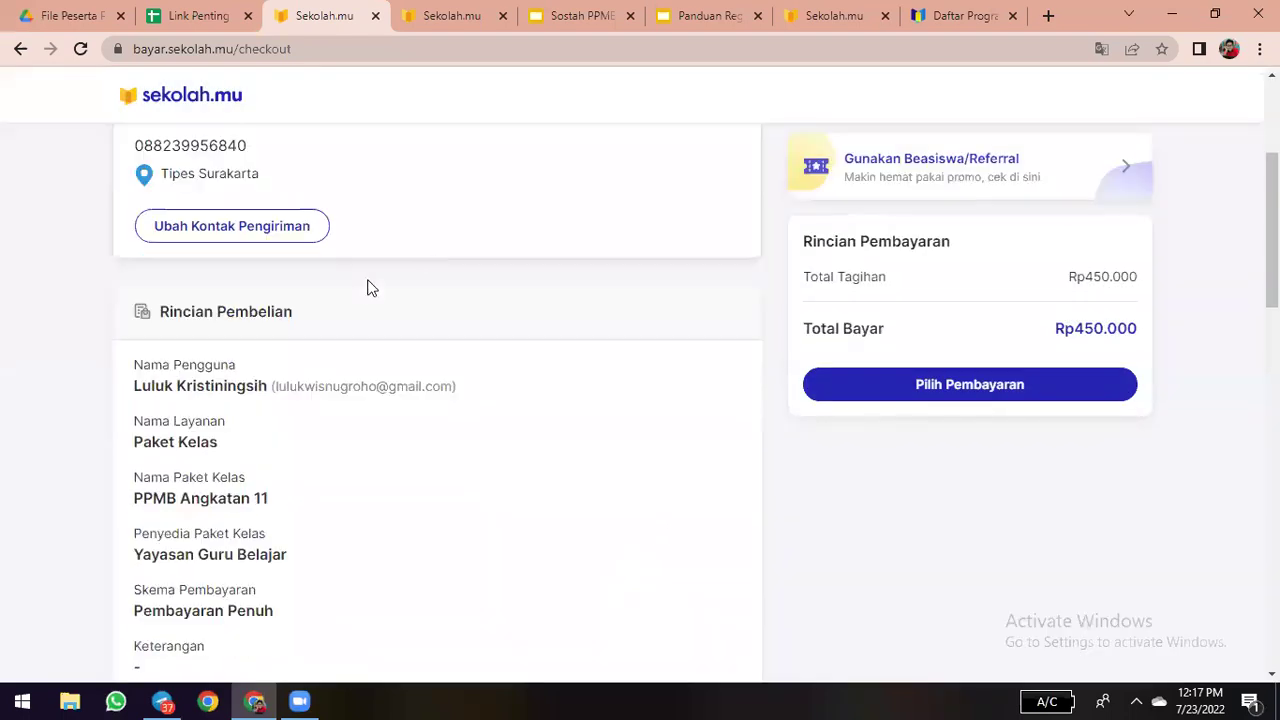
scroll(416, 252, up, 3)
scroll(729, 363, down, 5)
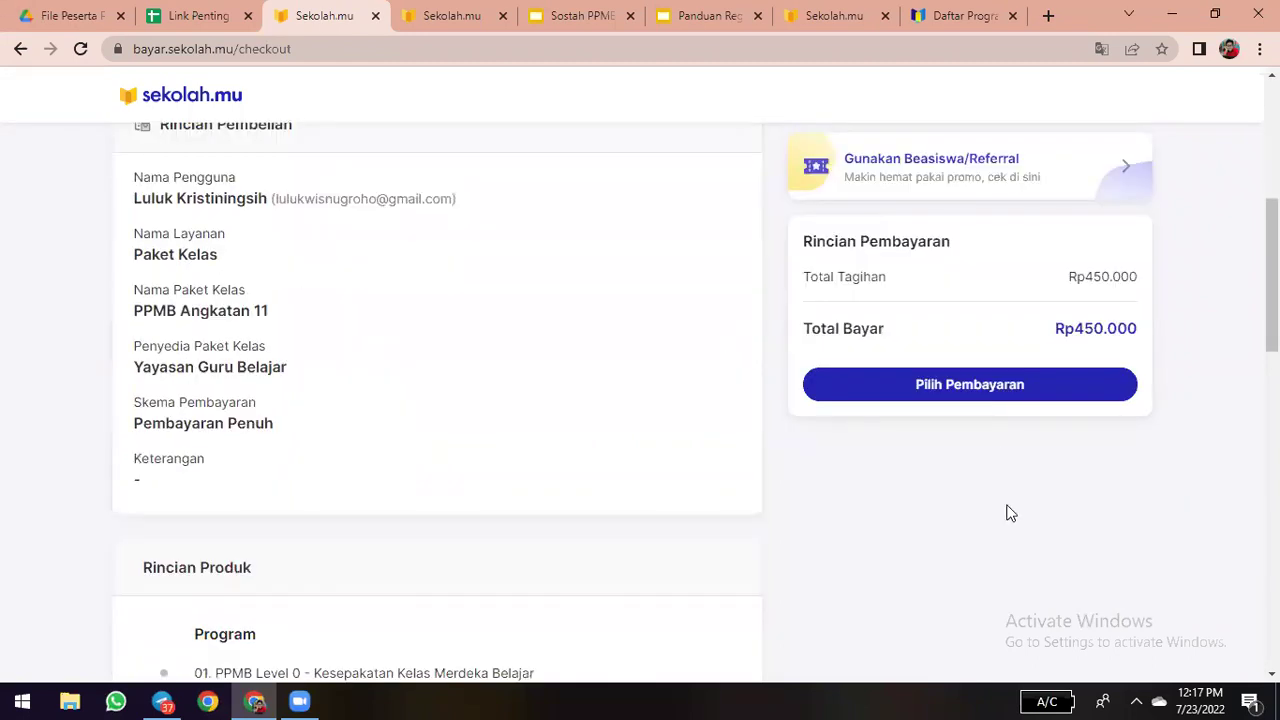
- Pick BCA Virtual Account as the payment method, adding a Rp4.400 fee for Rp454.400 total
click(951, 383)
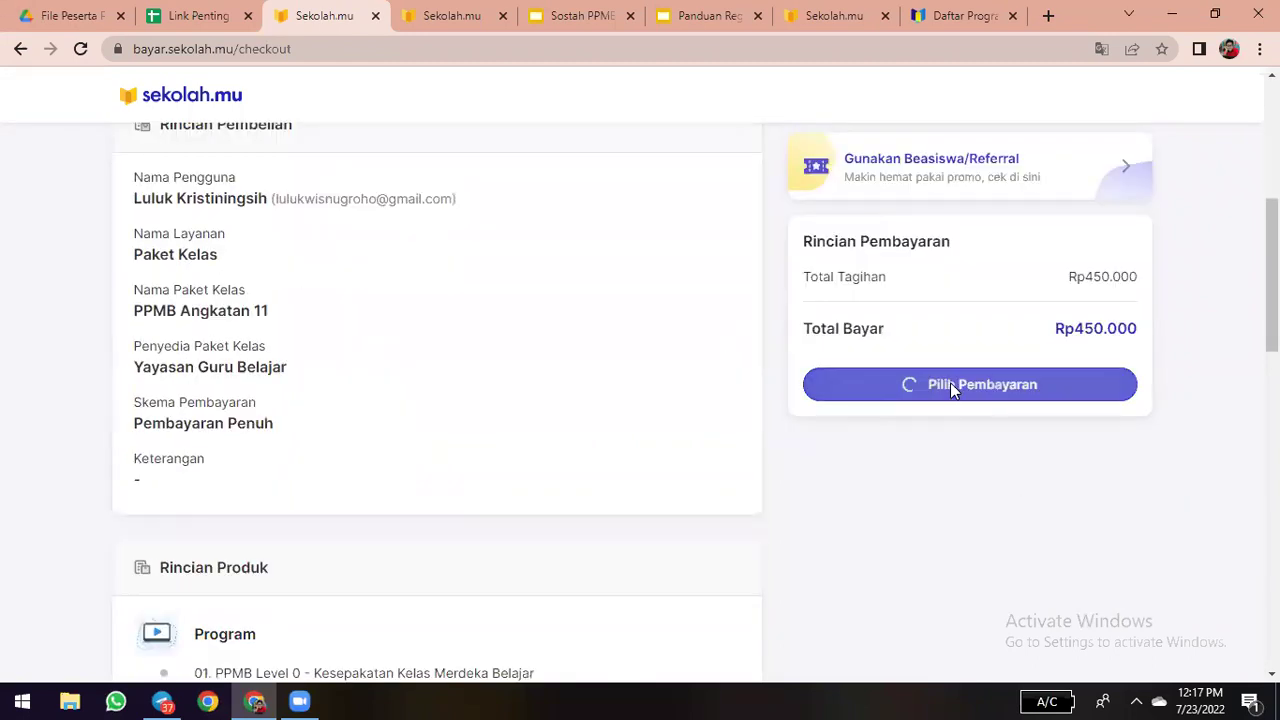
scroll(555, 278, up, 1)
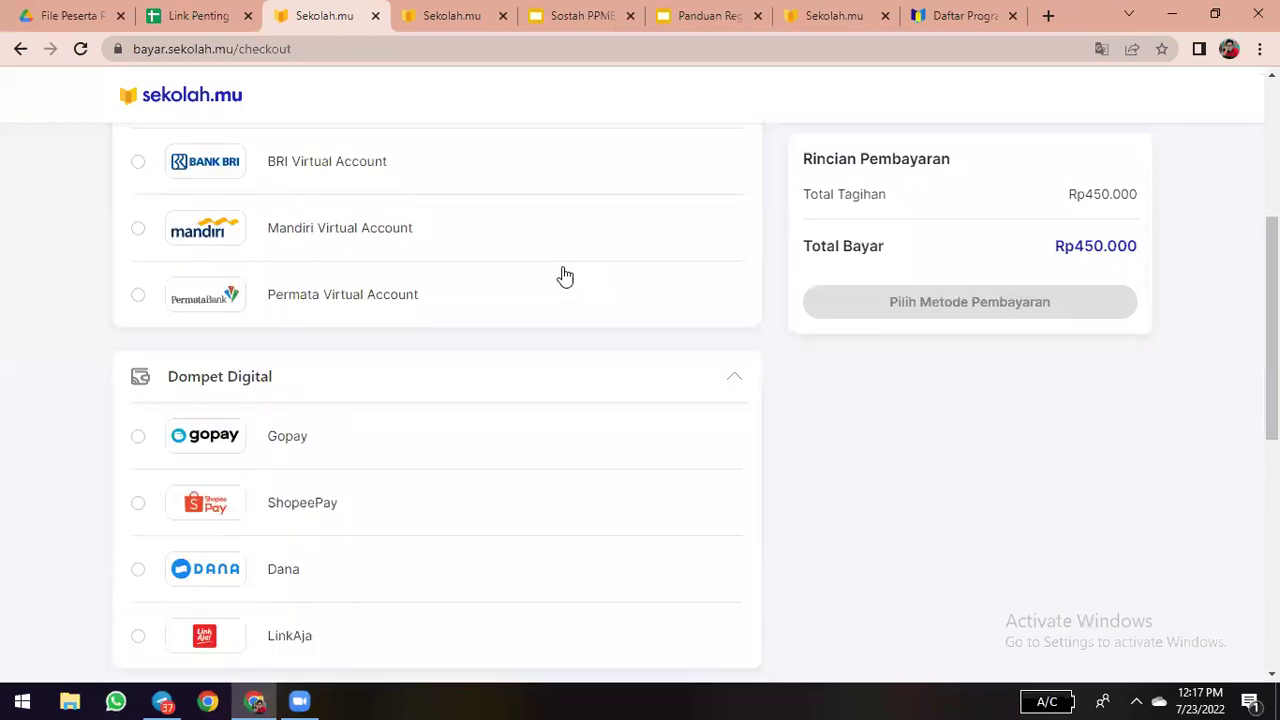
scroll(680, 290, up, 4)
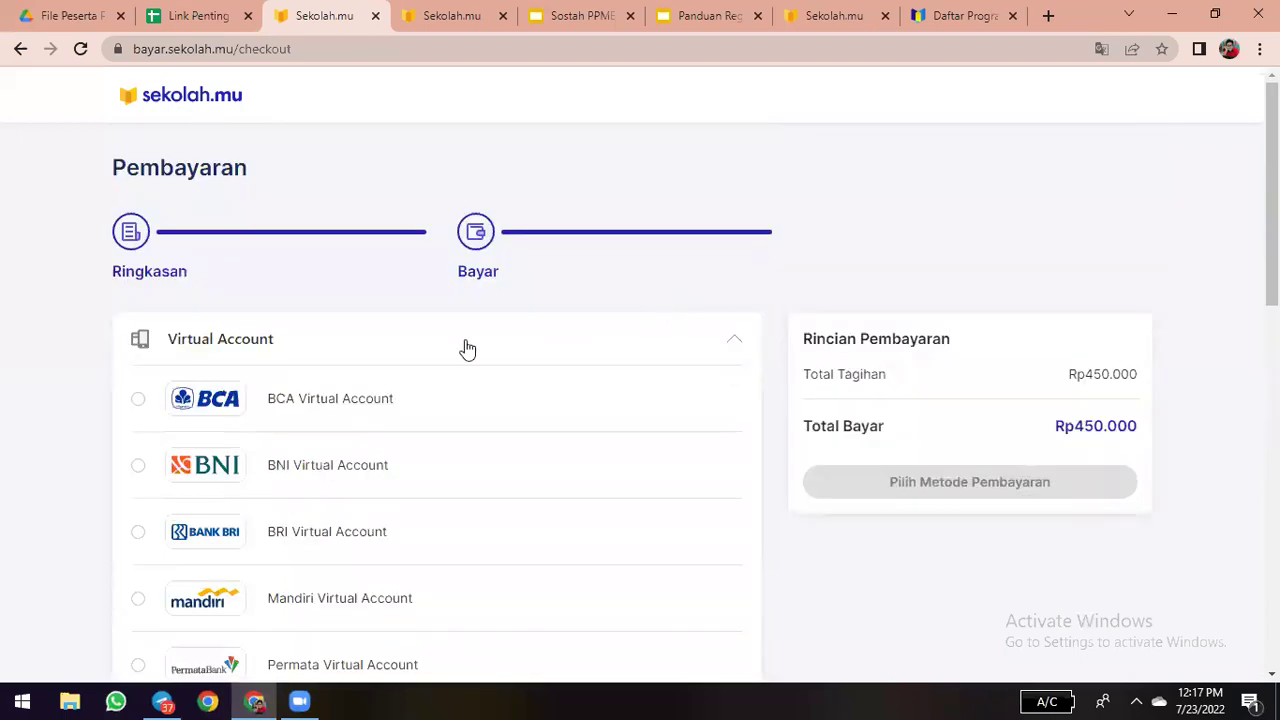
scroll(462, 320, down, 1)
scroll(430, 234, down, 1)
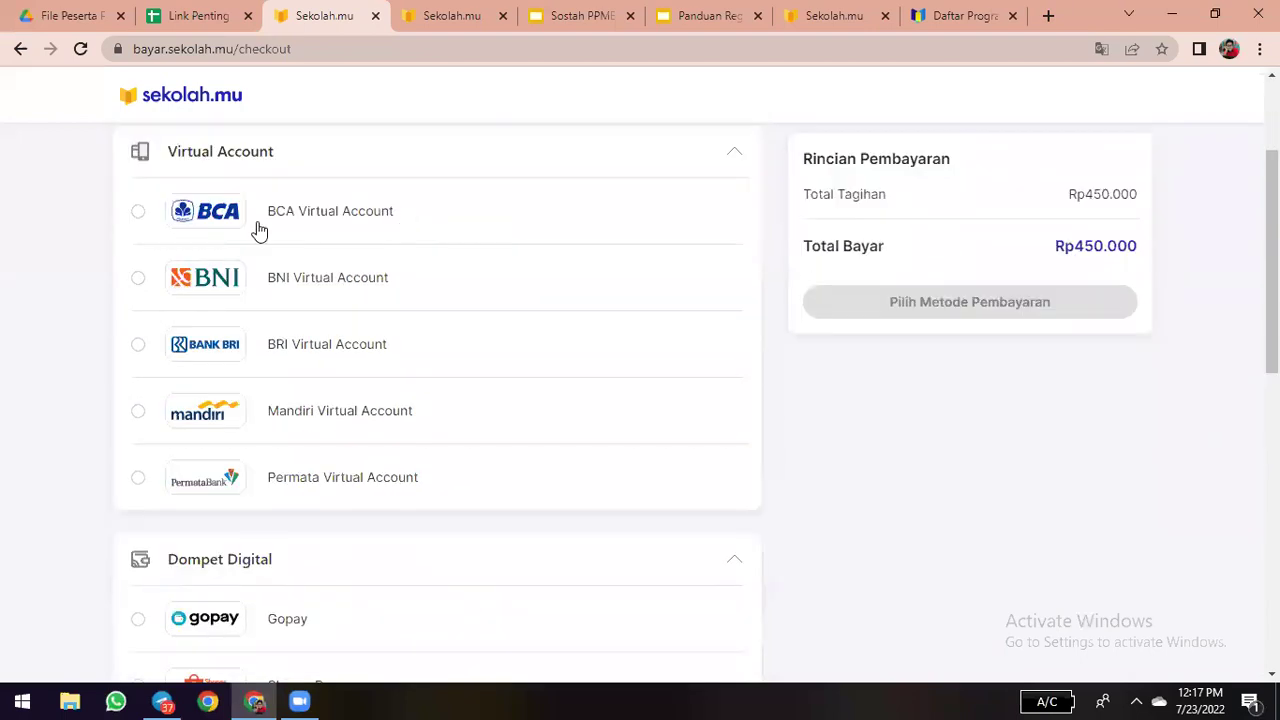
scroll(238, 414, down, 1)
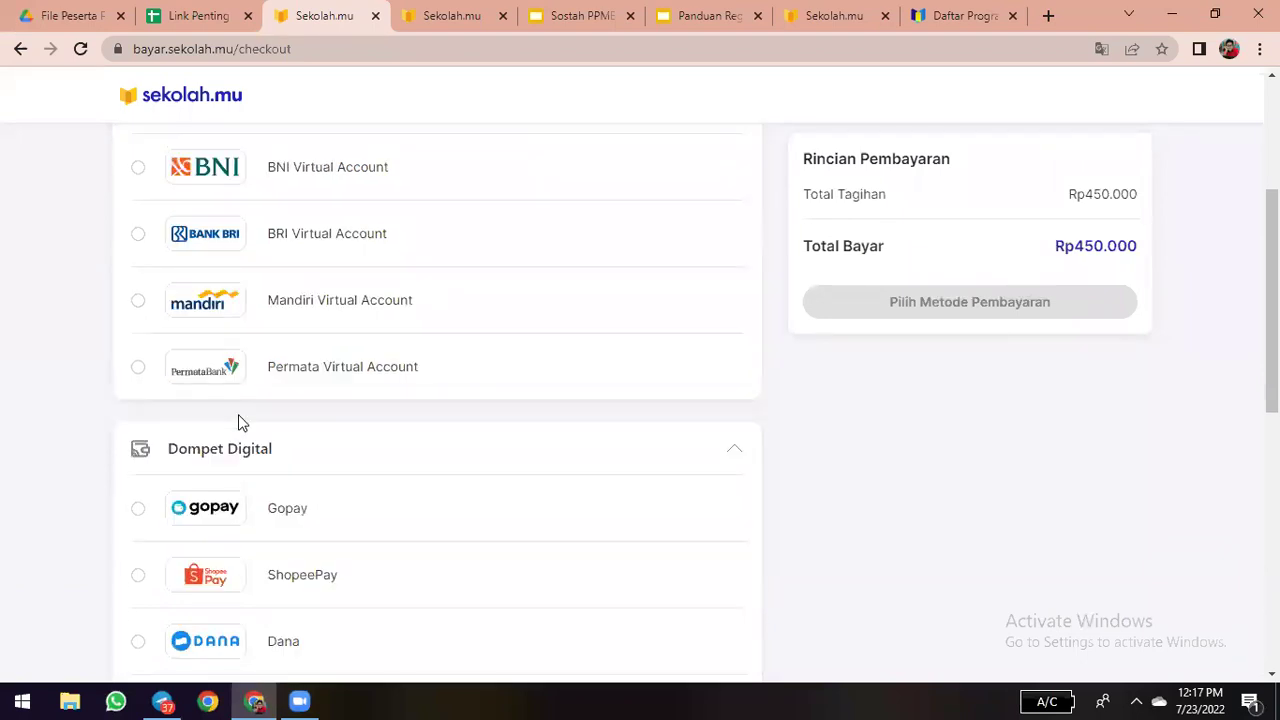
scroll(245, 300, down, 3)
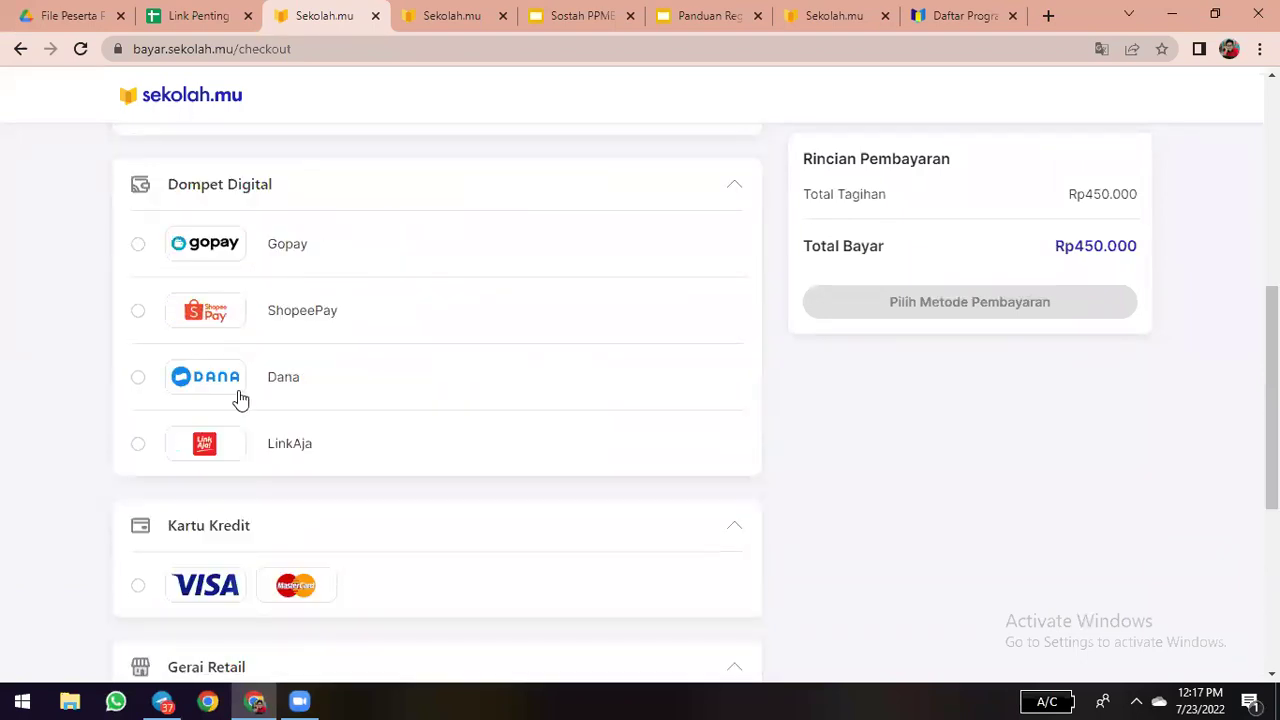
scroll(250, 410, down, 1)
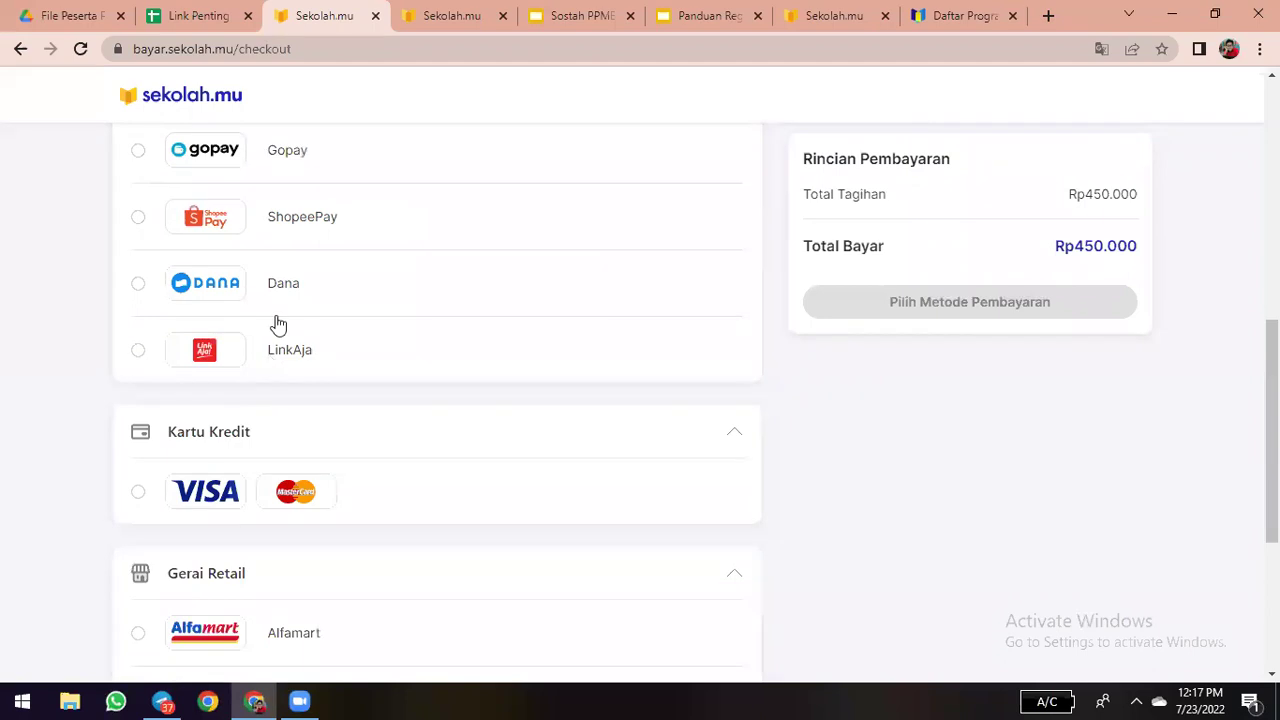
scroll(337, 362, down, 3)
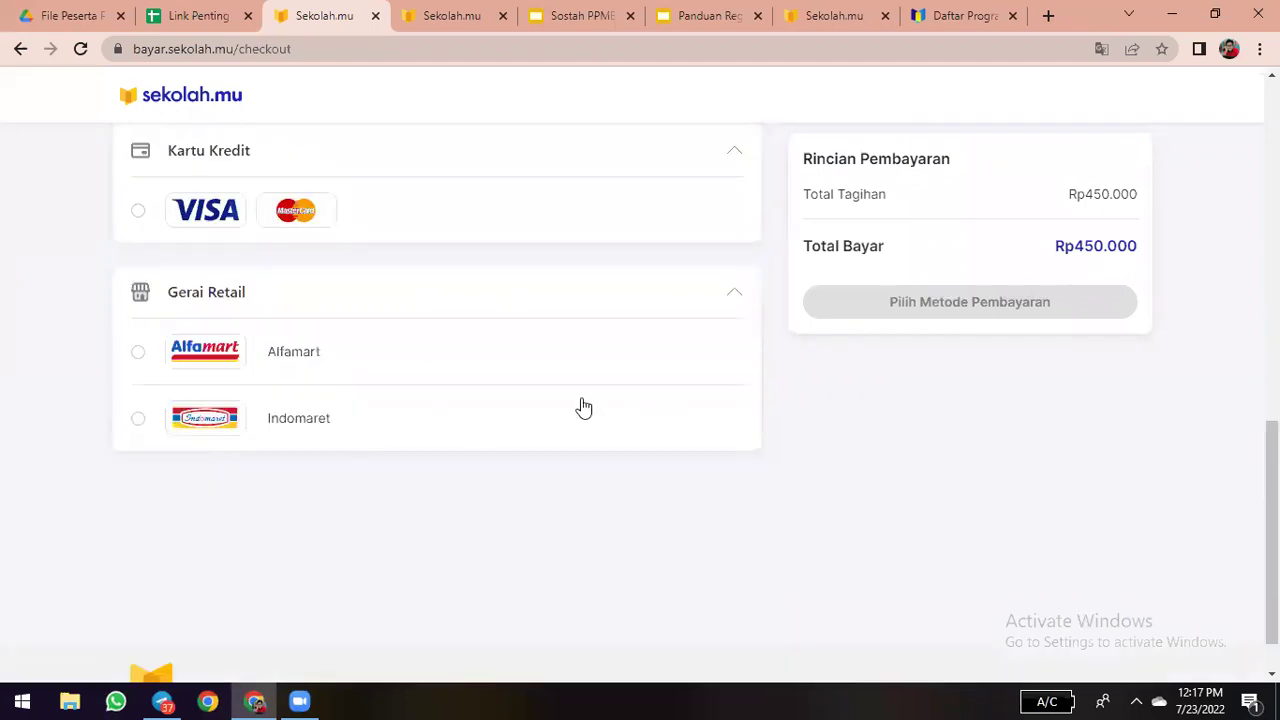
scroll(584, 408, up, 10)
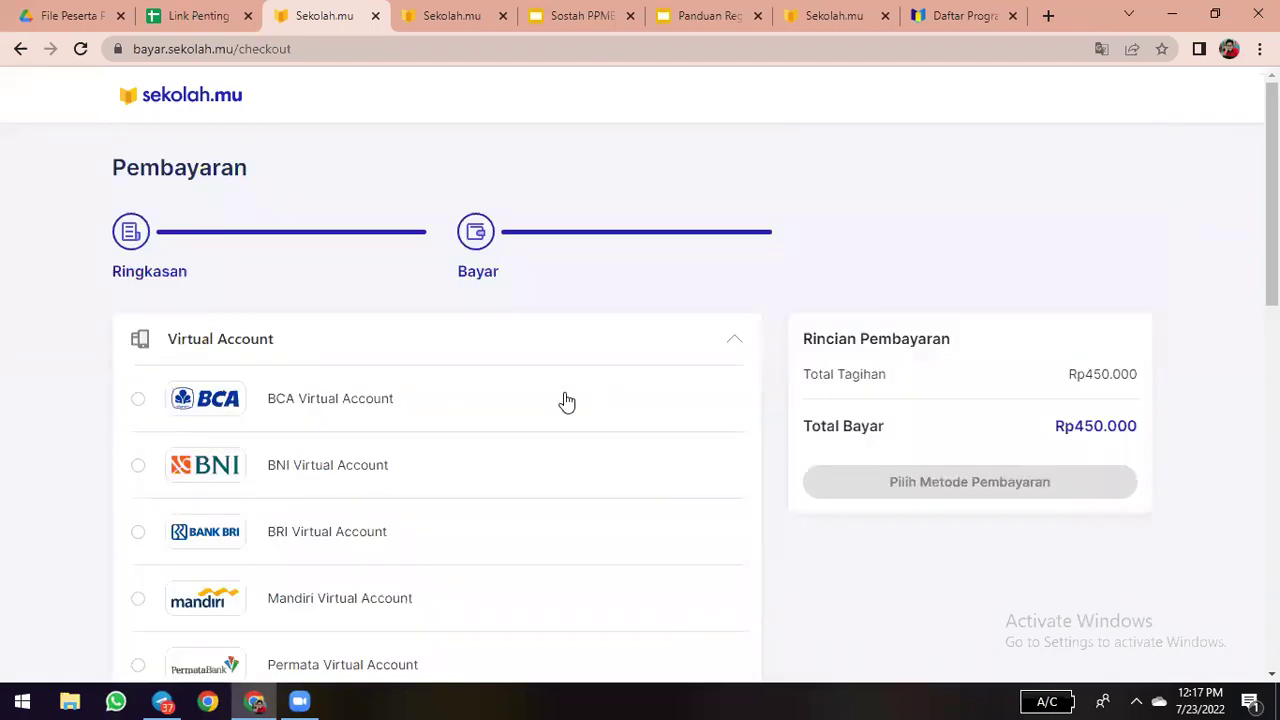
scroll(543, 397, down, 2)
scroll(470, 420, down, 10)
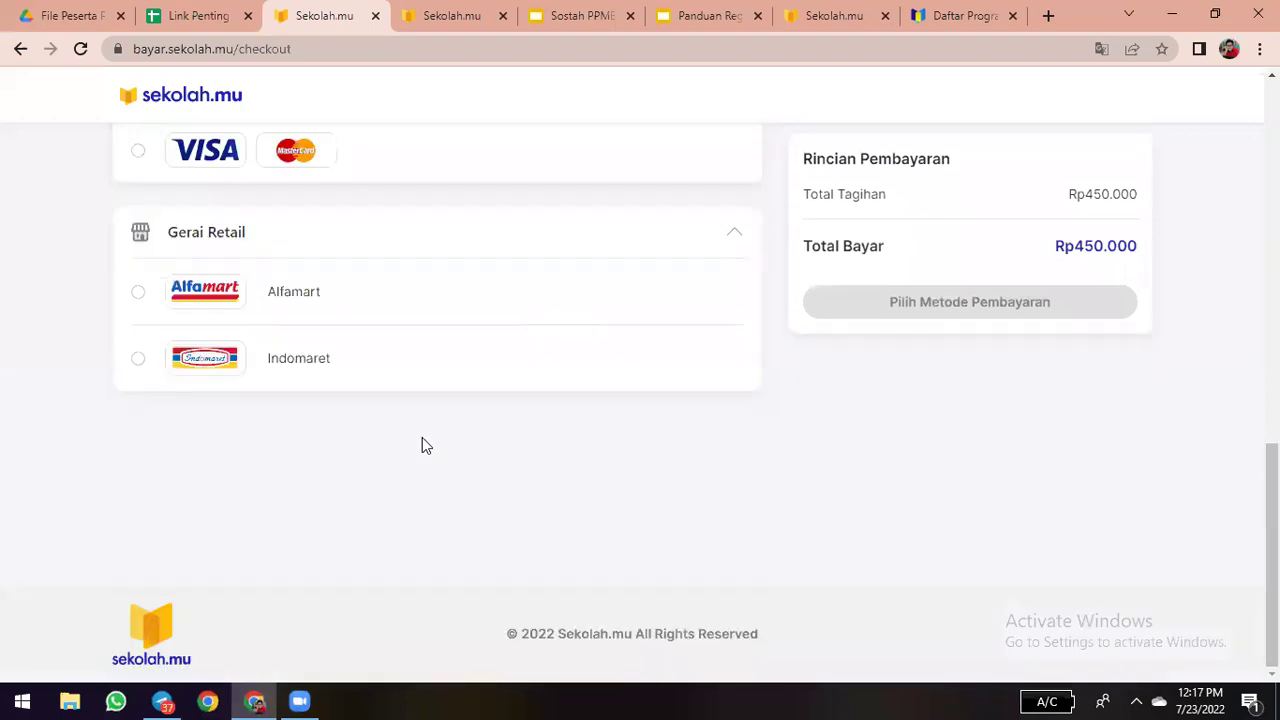
scroll(421, 444, up, 4)
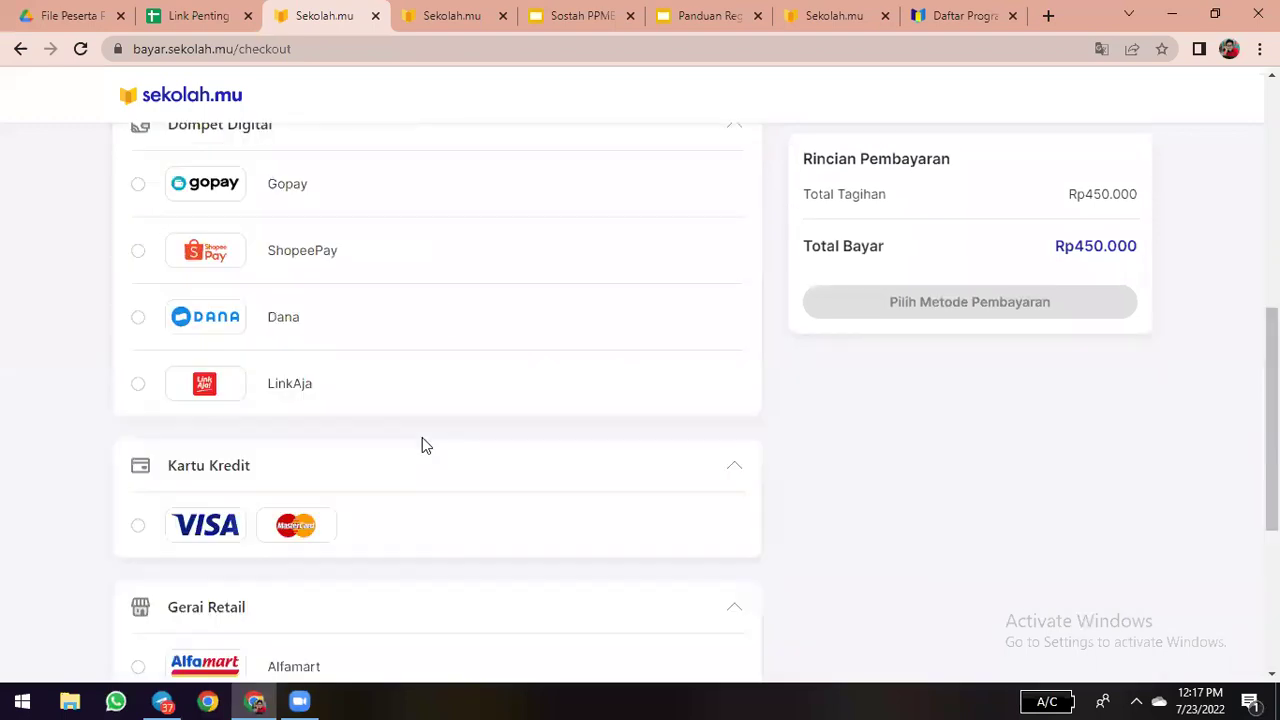
scroll(404, 314, up, 4)
scroll(228, 478, up, 3)
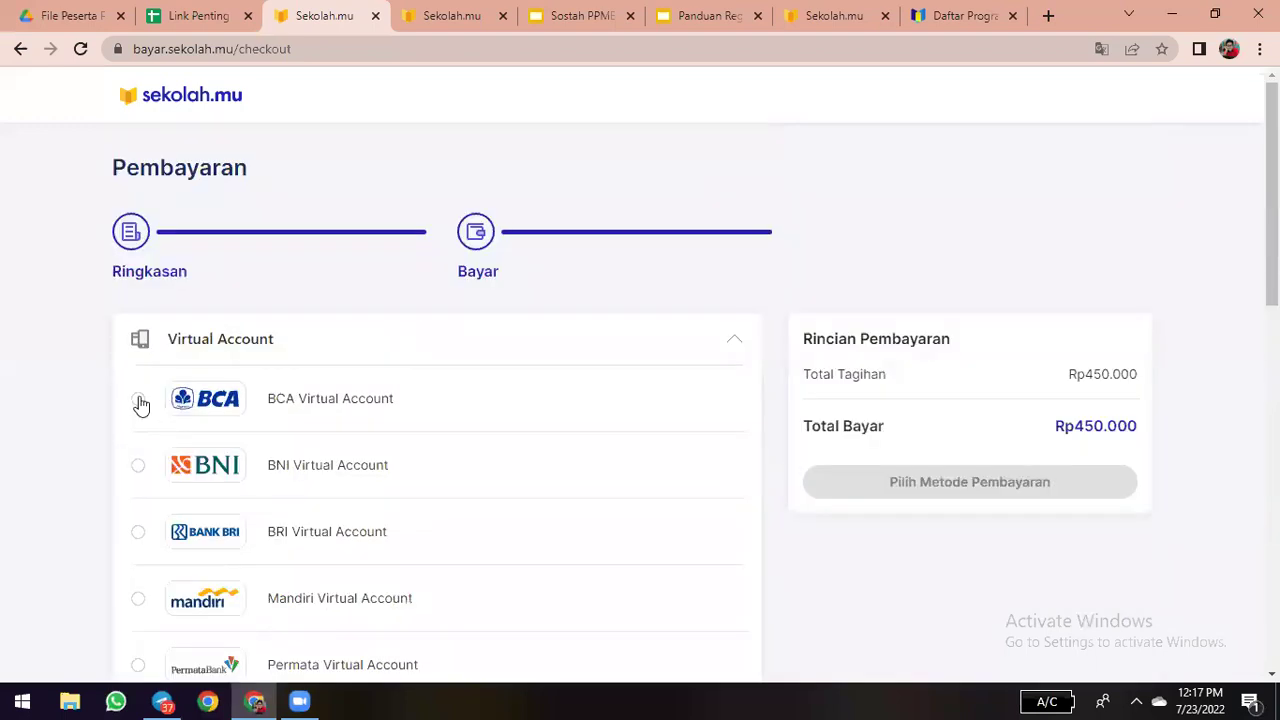
click(139, 401)
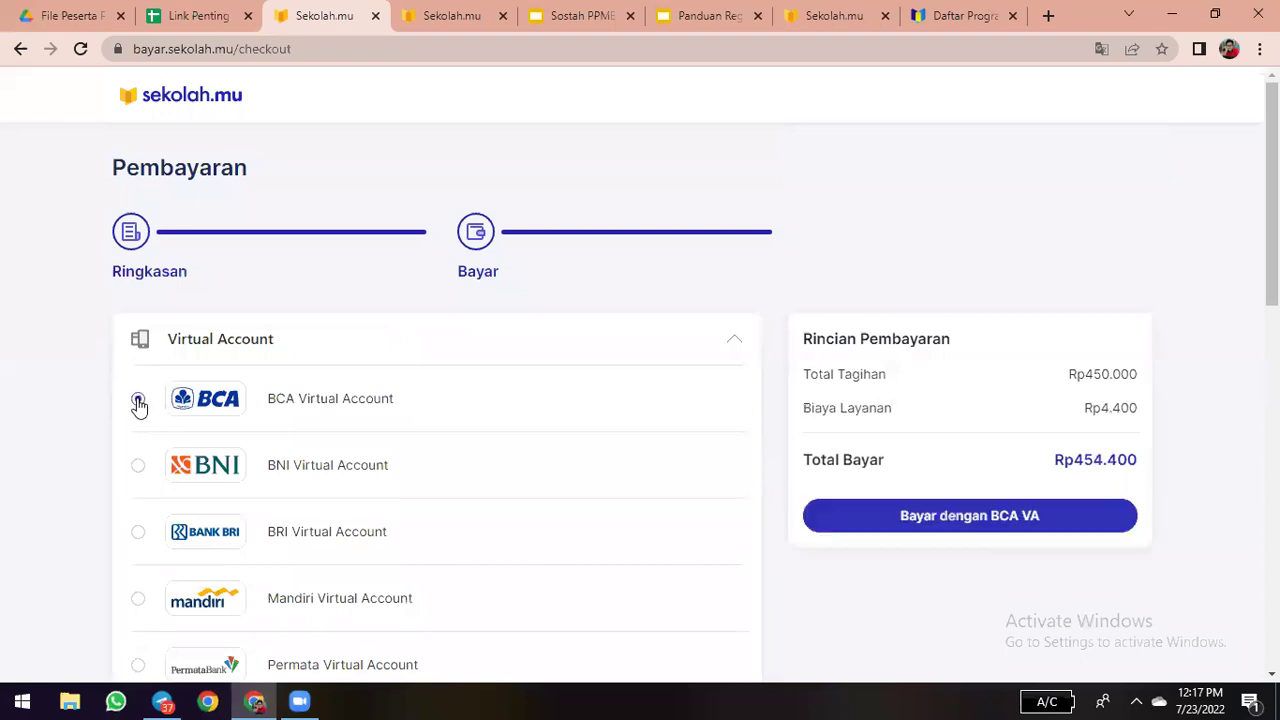
- Confirm paying with BCA VA to issue a Rp454.400 virtual account due 23 Juli 2022, 14.18 WIB
click(956, 515)
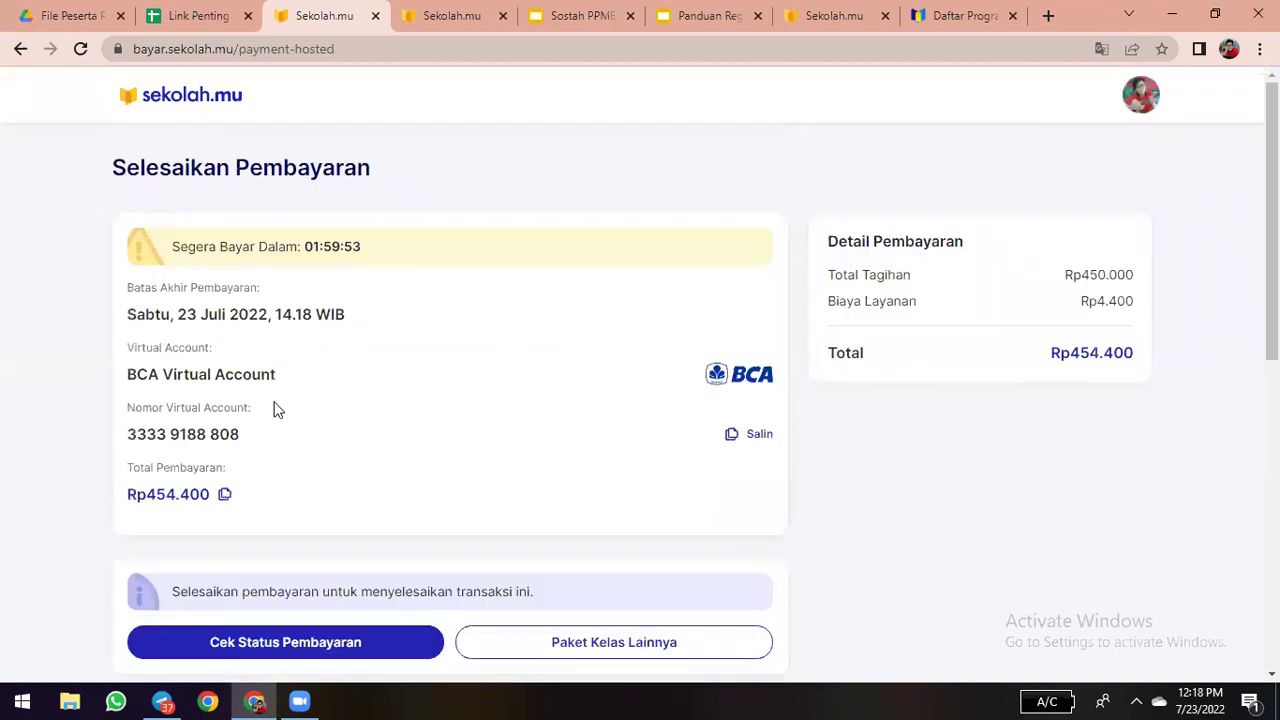
scroll(205, 350, down, 1)
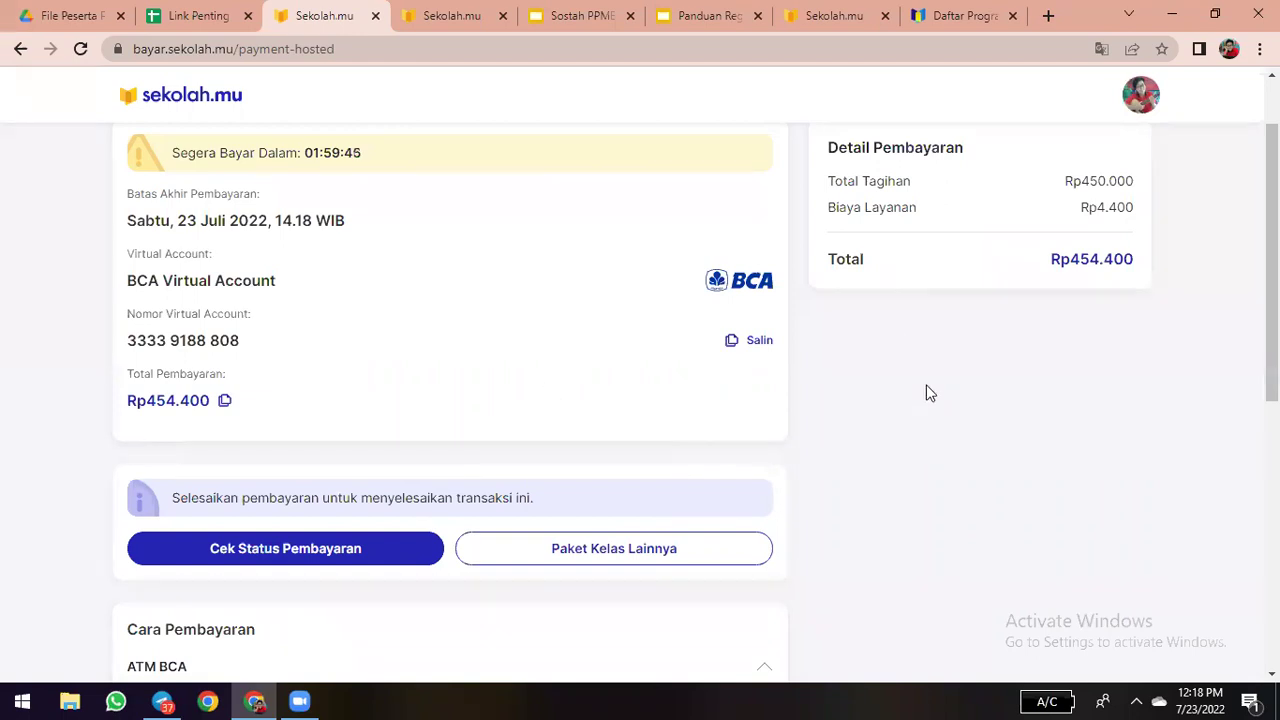
scroll(622, 468, up, 1)
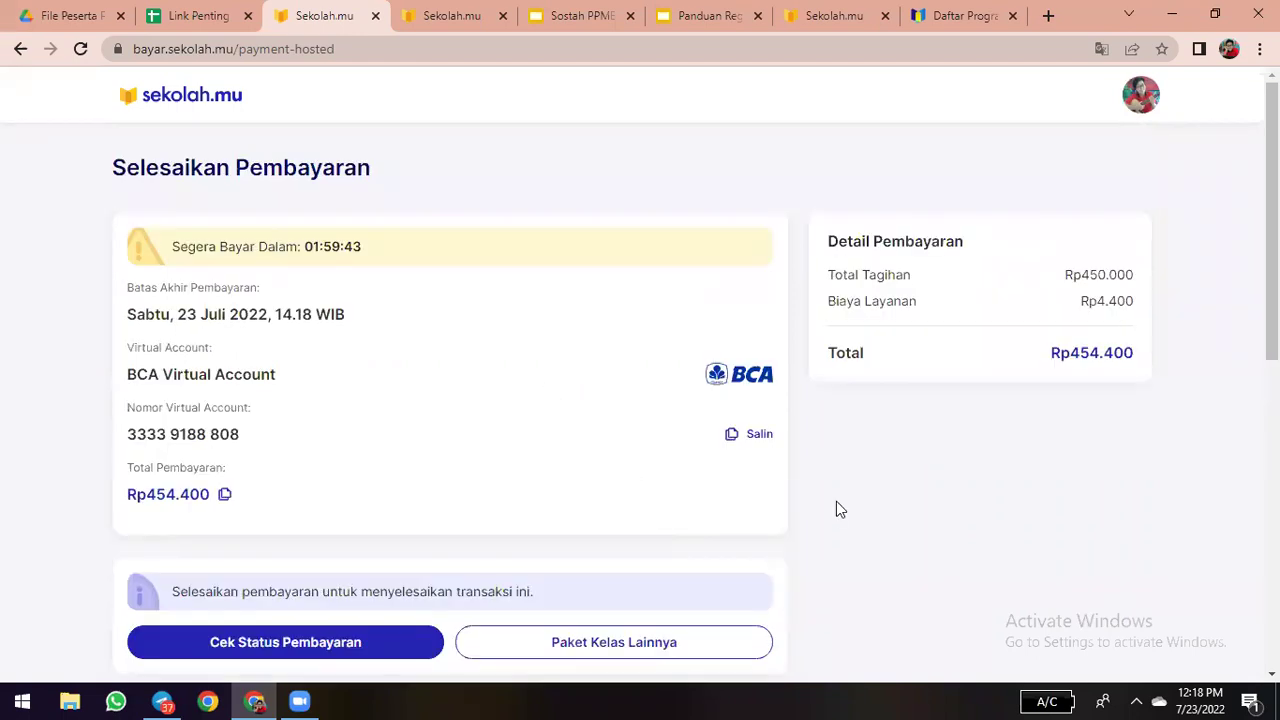